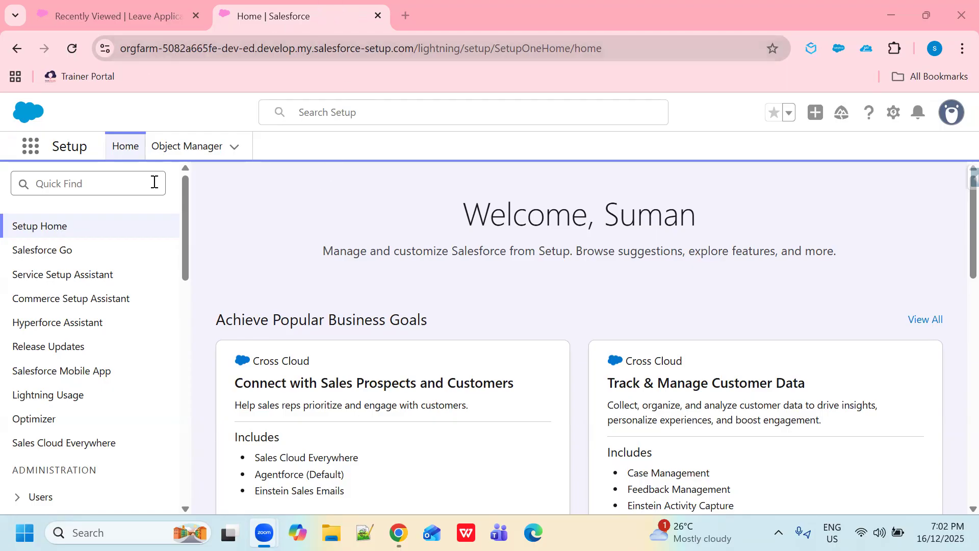
Step: Find Flows in Setup by searching 'flow' in Quick Find, and start a new flow
left_click(108, 187)
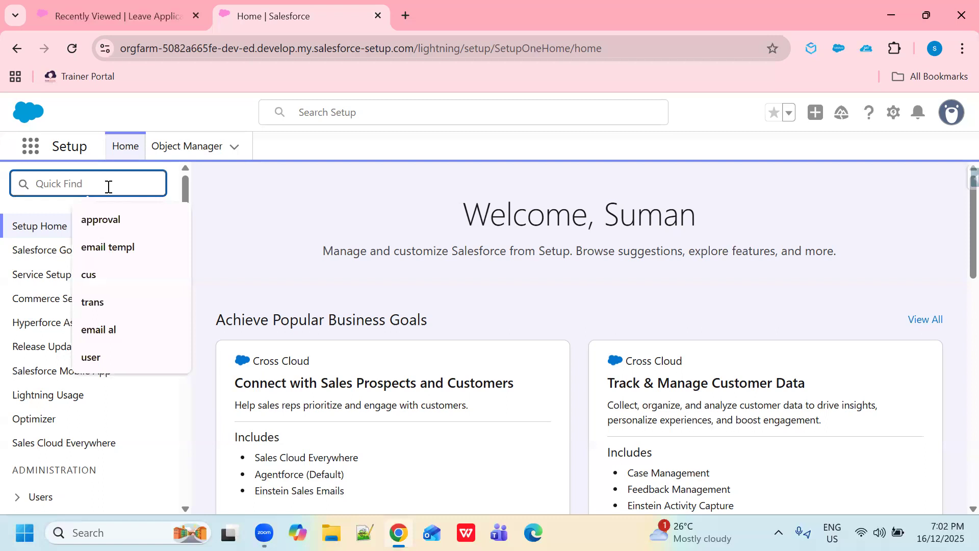
type("flow")
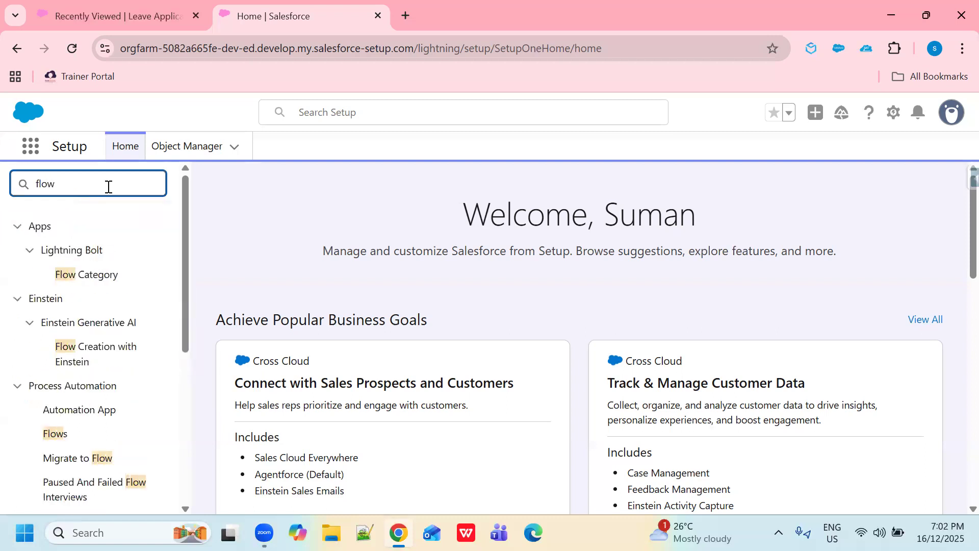
left_click(58, 439)
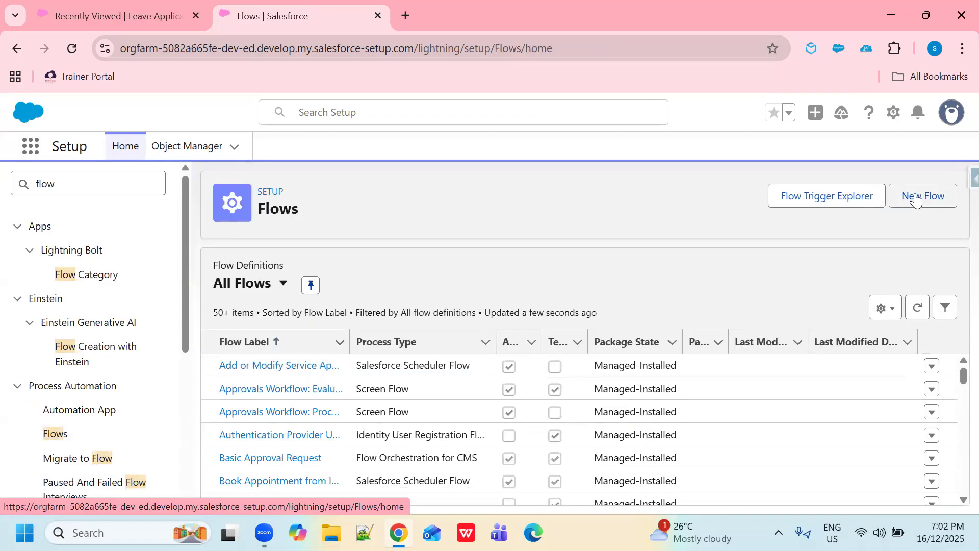
left_click(916, 201)
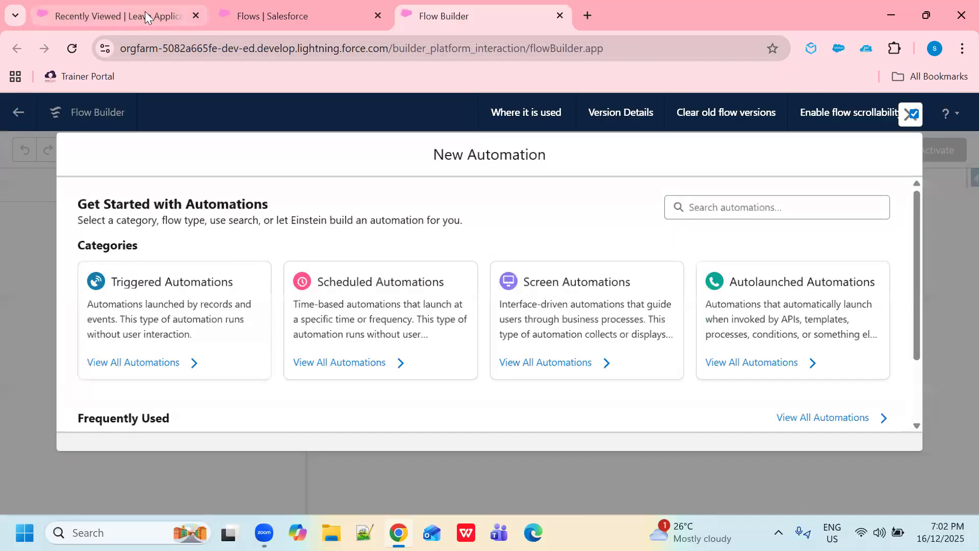
Step: Review the new Leave Application form's fields, close it unsaved, and return to Flow Builder
left_click(145, 13)
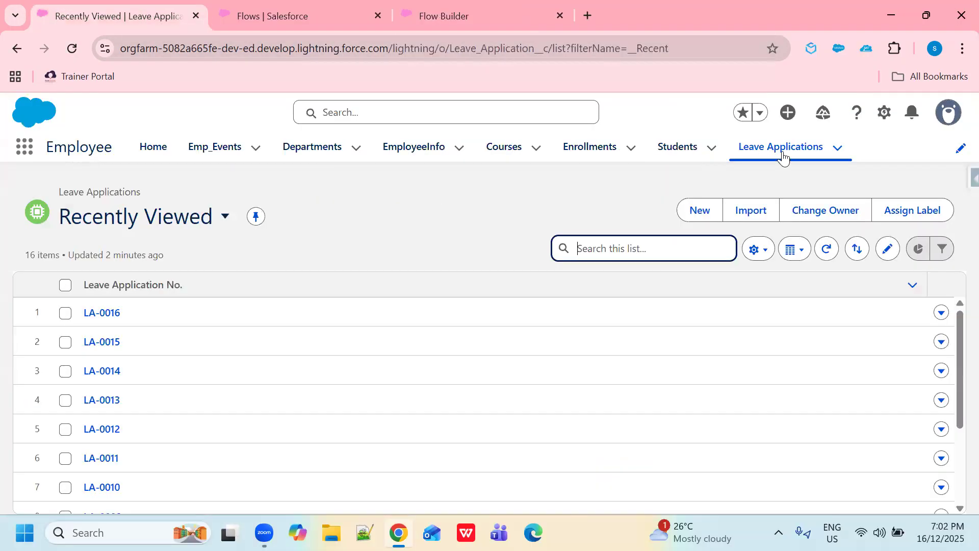
left_click(712, 209)
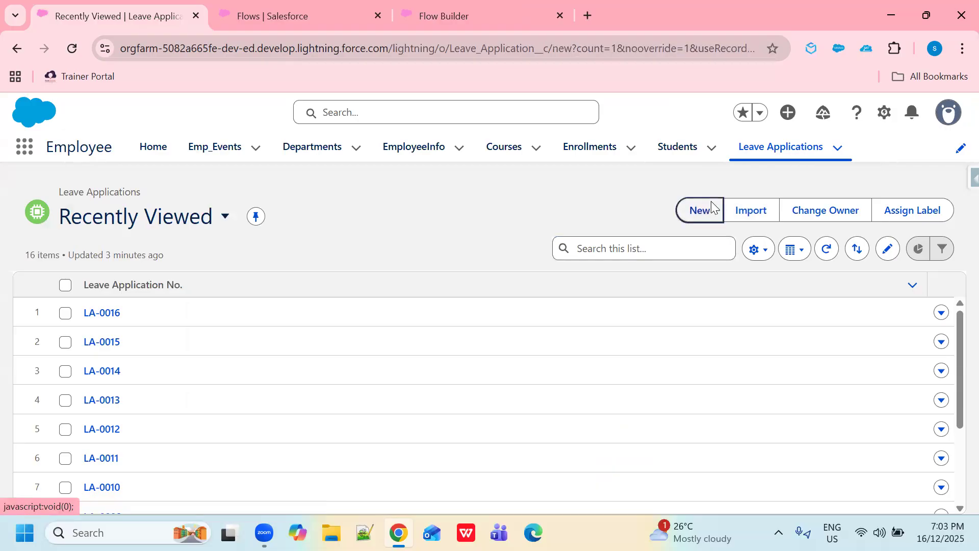
scroll(337, 306, "down", 2)
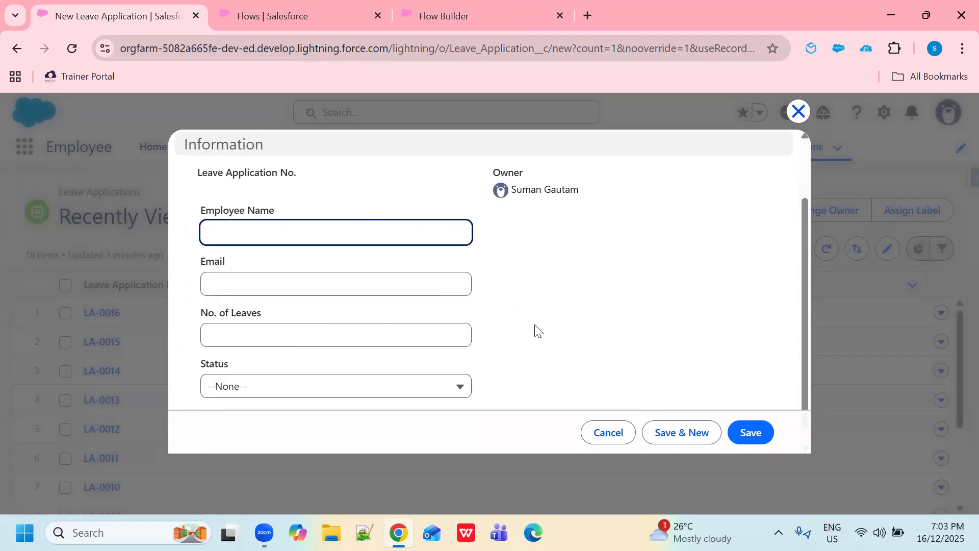
left_click(797, 110)
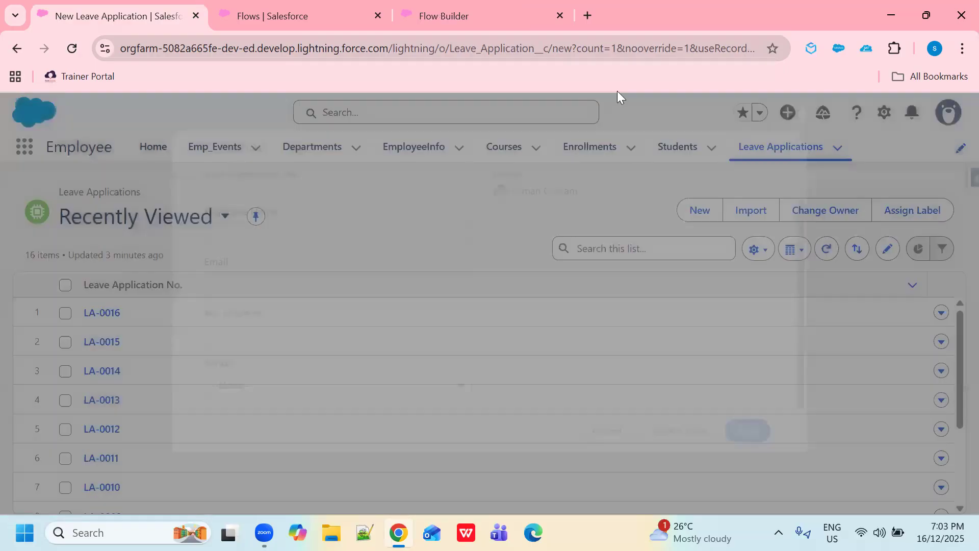
left_click(511, 16)
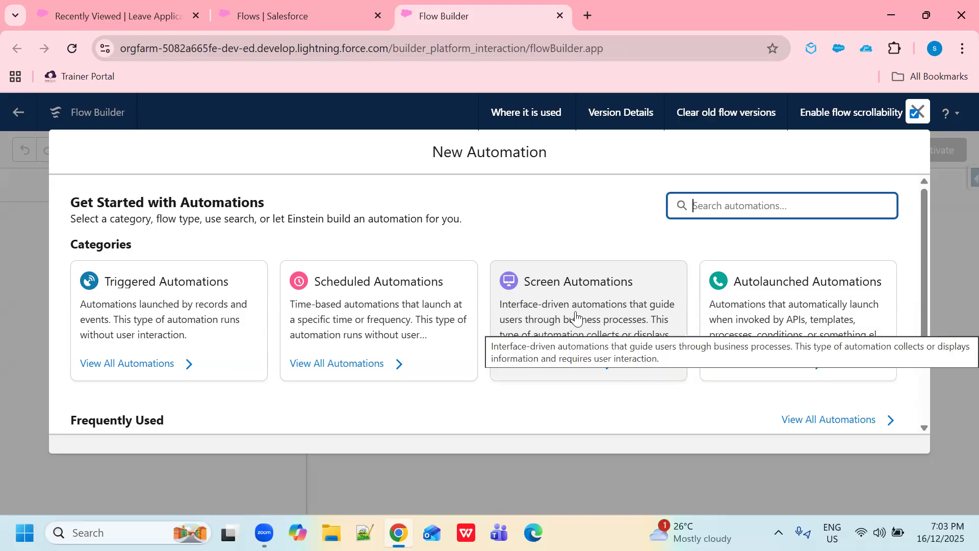
Step: Create a Screen Flow with a Screen element between Start and End, showing its Fields options
left_click(575, 318)
left_click(160, 365)
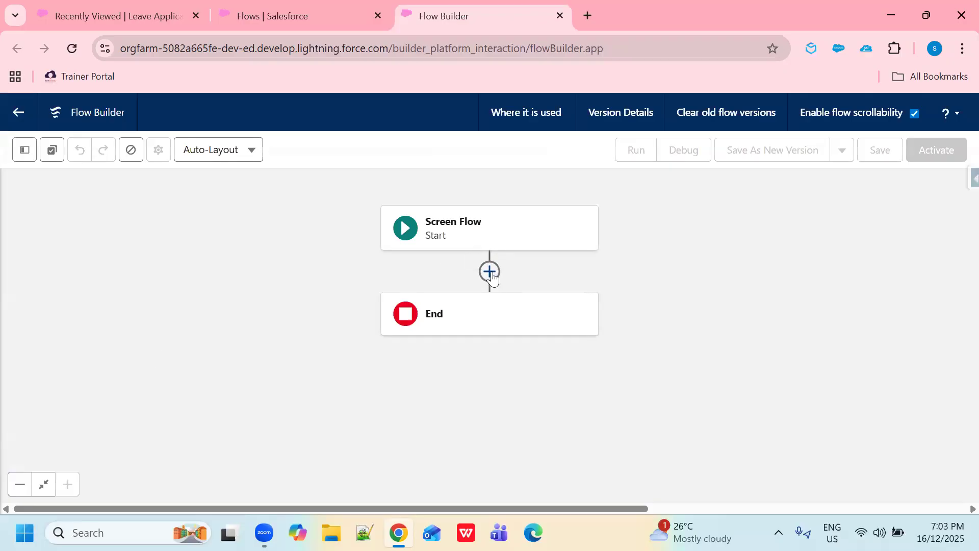
left_click(490, 271)
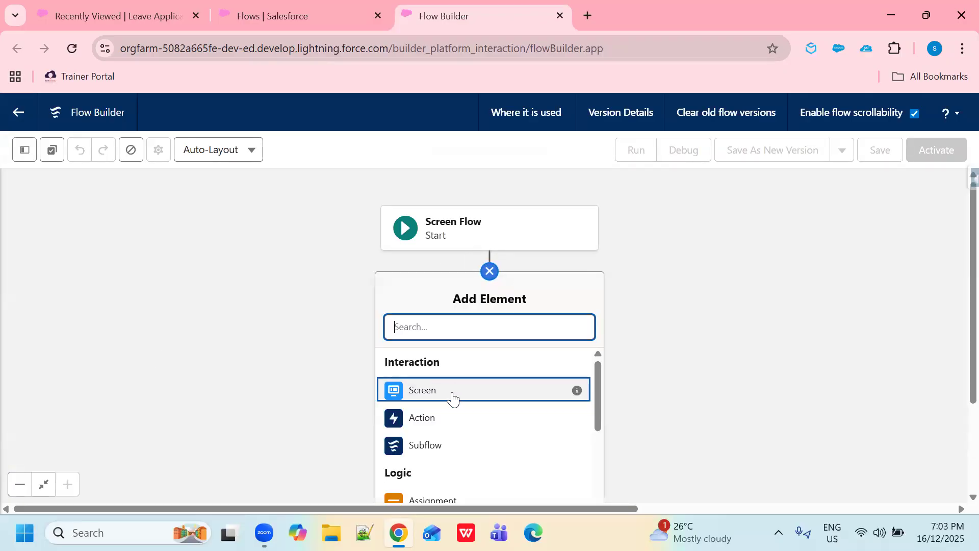
left_click(453, 391)
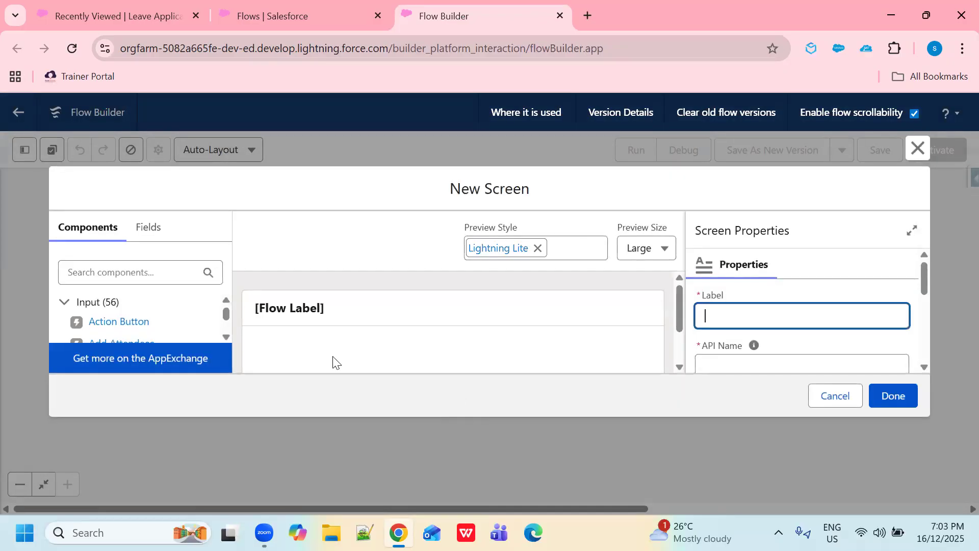
left_click(150, 233)
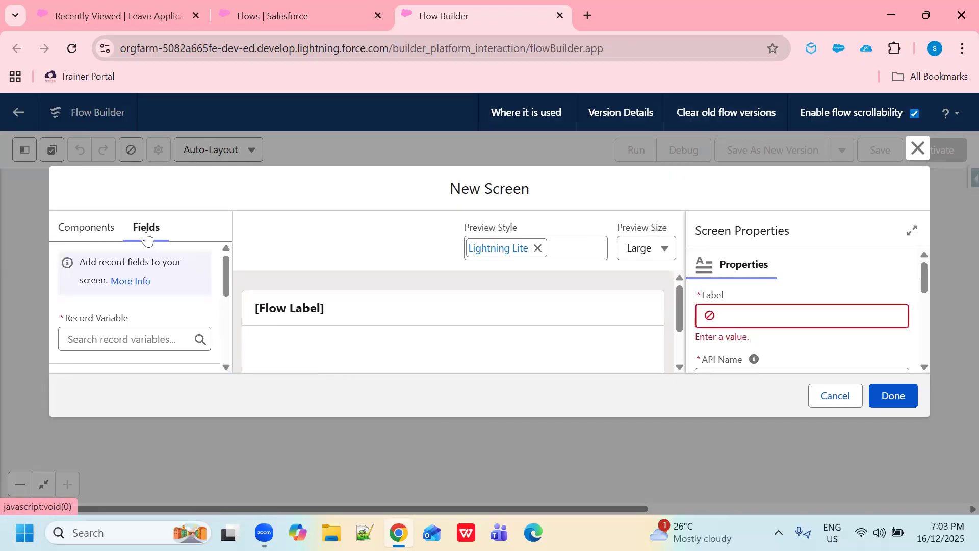
Step: Create a new record variable resource with API name LeaveAppId
left_click(109, 336)
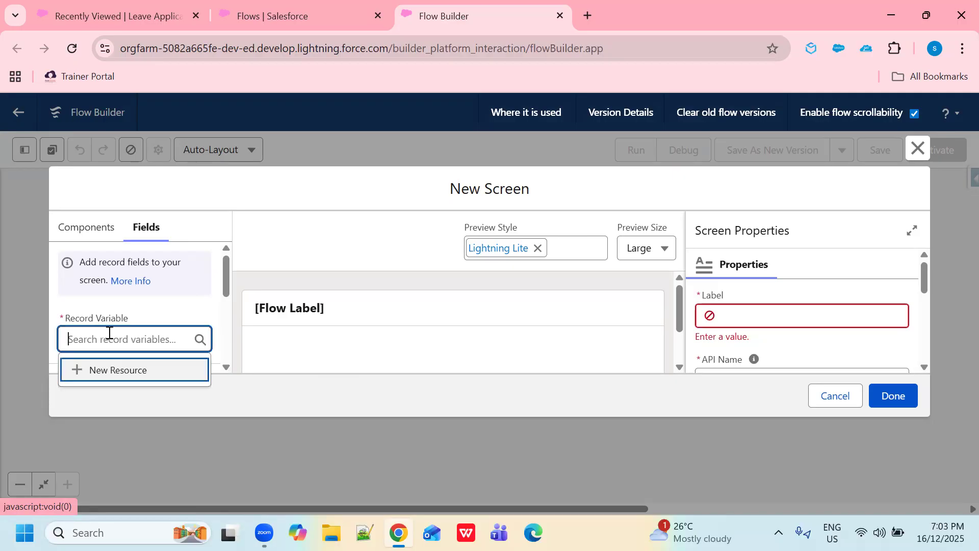
left_click(109, 374)
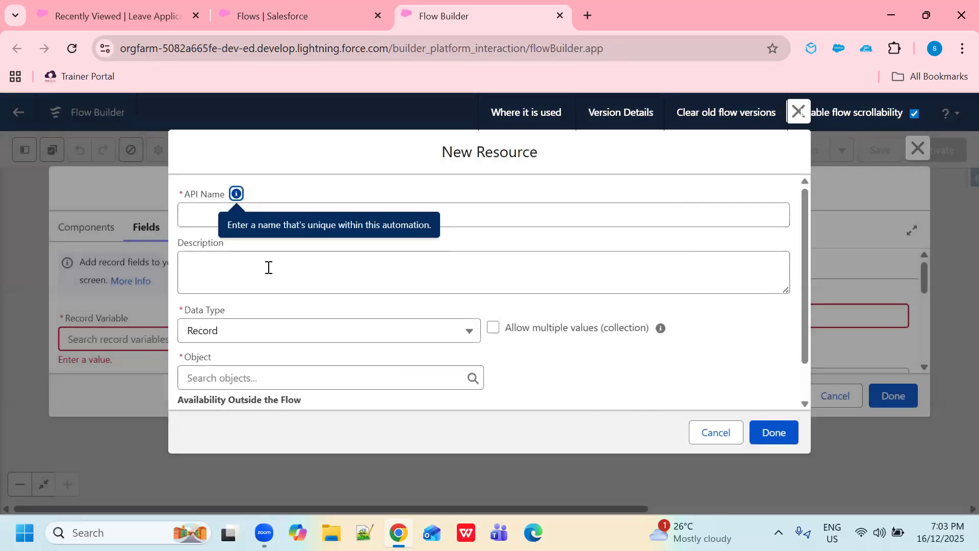
left_click(208, 214)
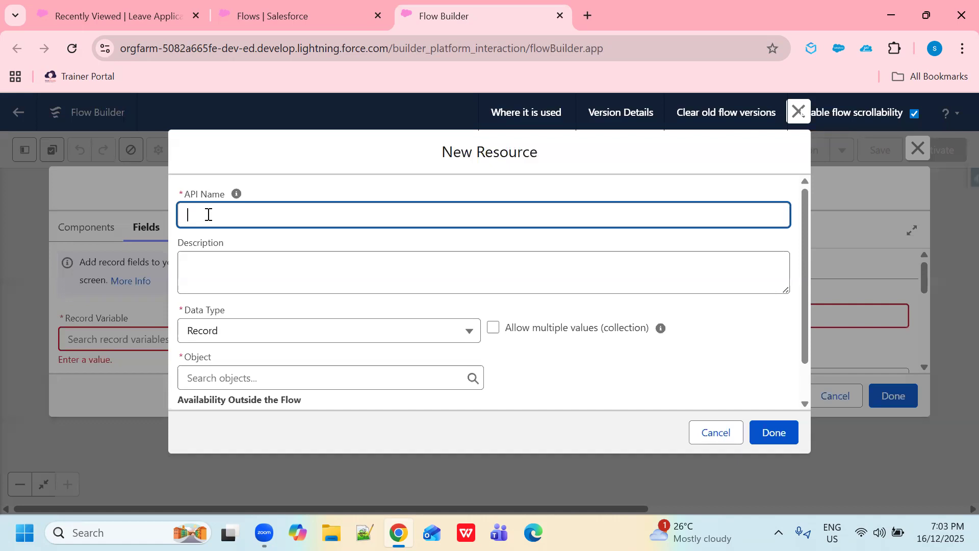
type("LeaveId")
left_click(212, 215)
type("AppId")
Step: Set the variable's object to Leave Application, make it available for input, and save it
scroll(306, 321, "down", 1)
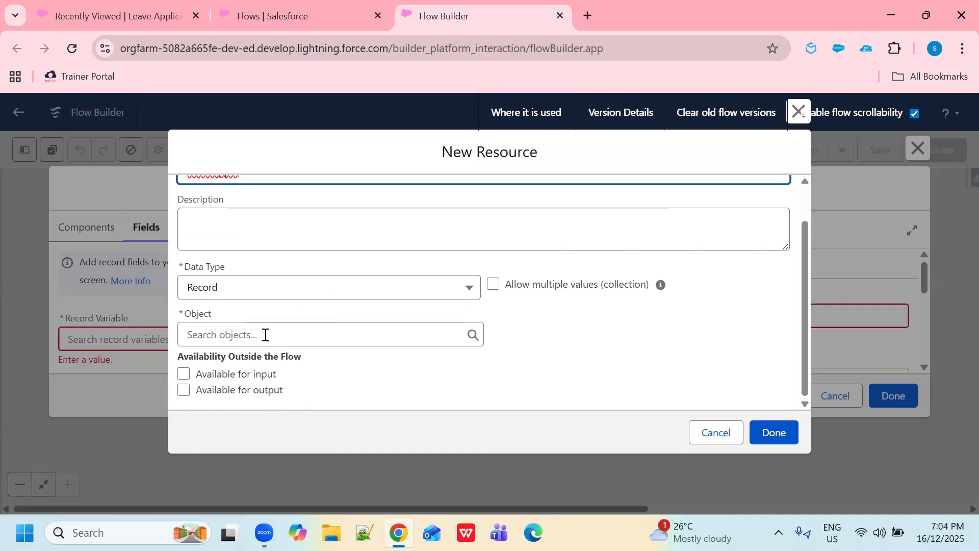
left_click(259, 338)
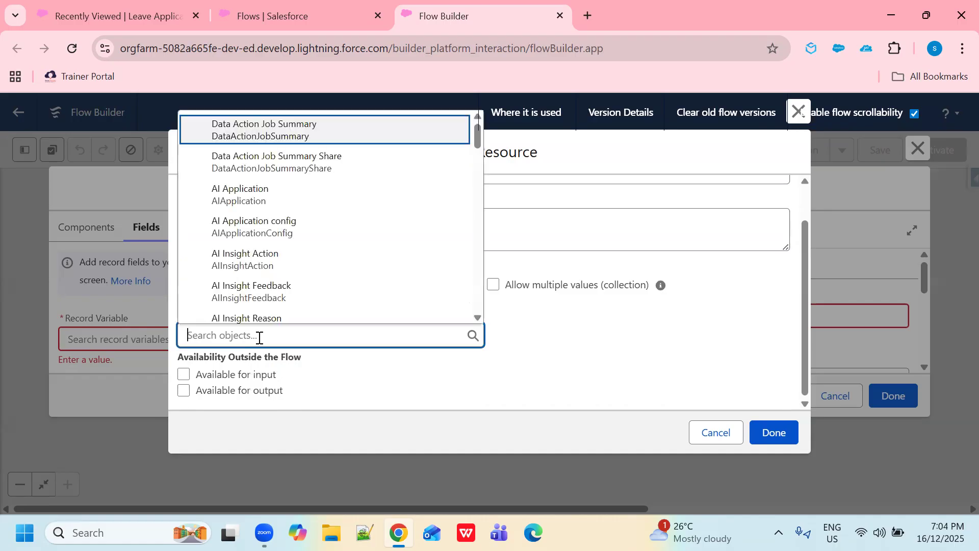
type("leav")
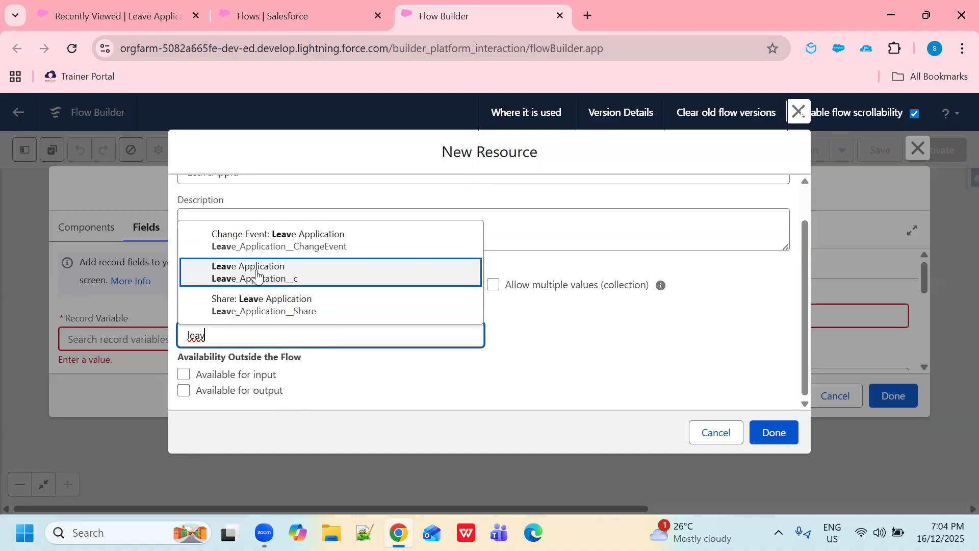
left_click(257, 276)
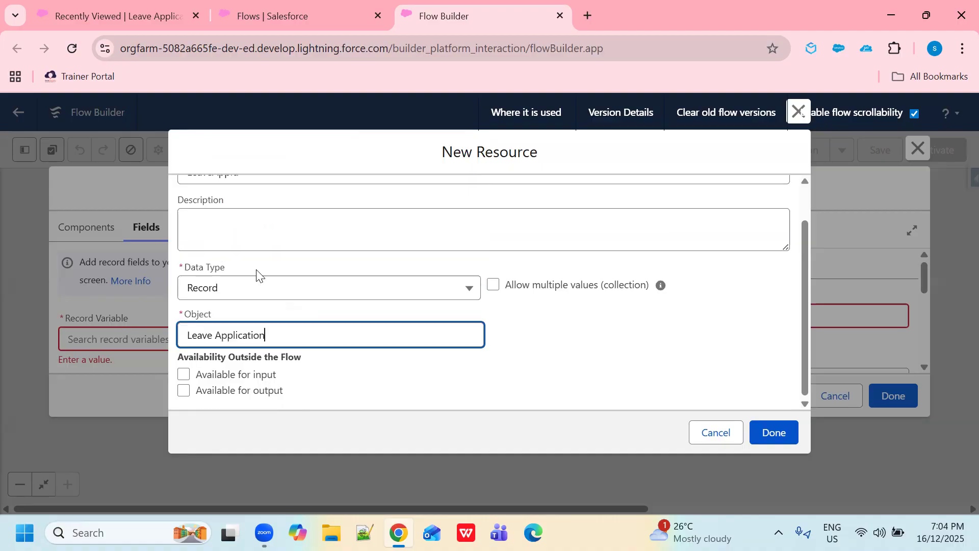
left_click(184, 376)
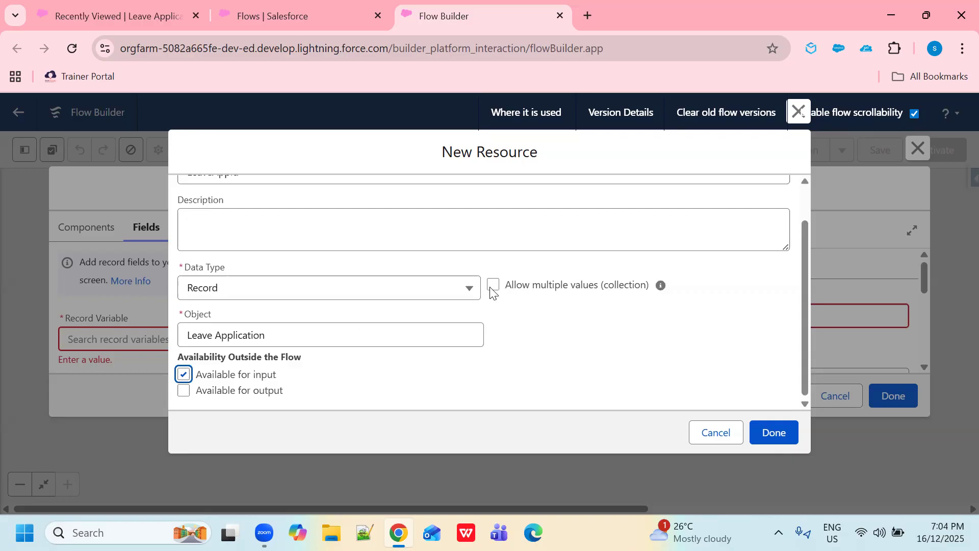
scroll(634, 330, "up", 2)
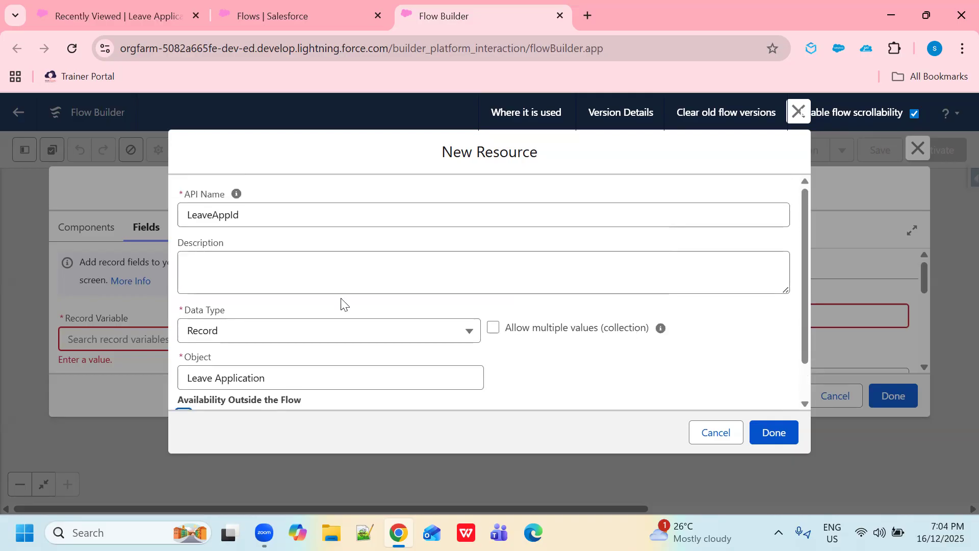
scroll(463, 287, "down", 2)
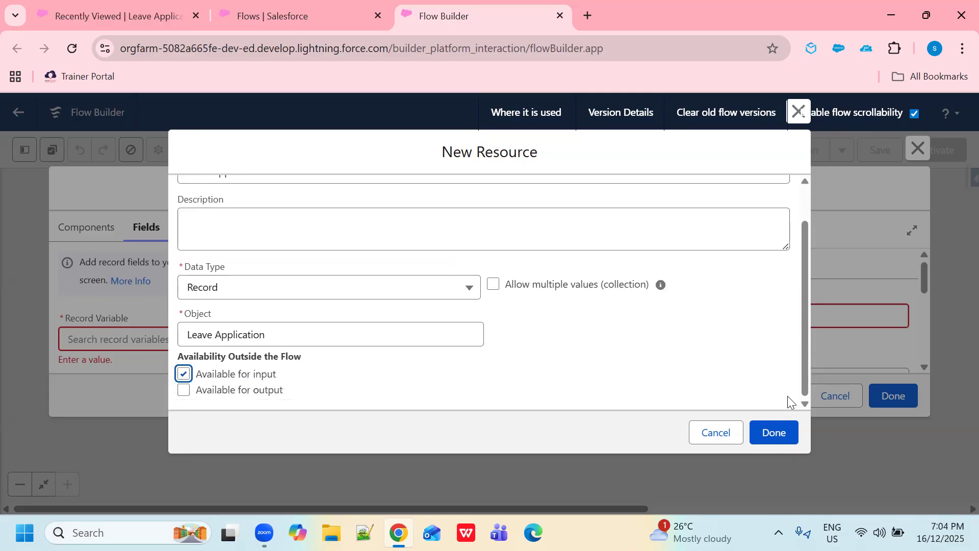
left_click(775, 430)
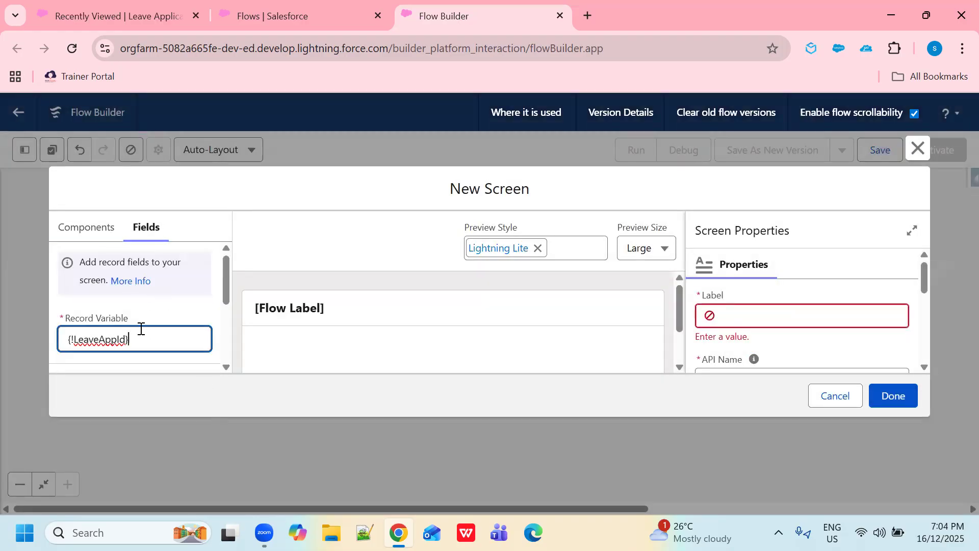
Step: Drag the Employee Name, Email and No. of Leaves fields onto the screen
scroll(137, 332, "down", 2)
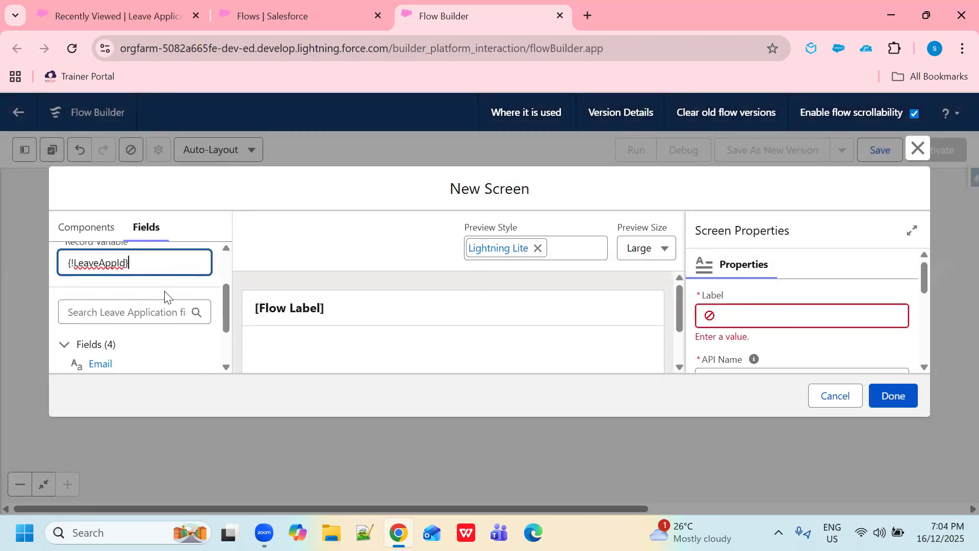
scroll(164, 298, "down", 2)
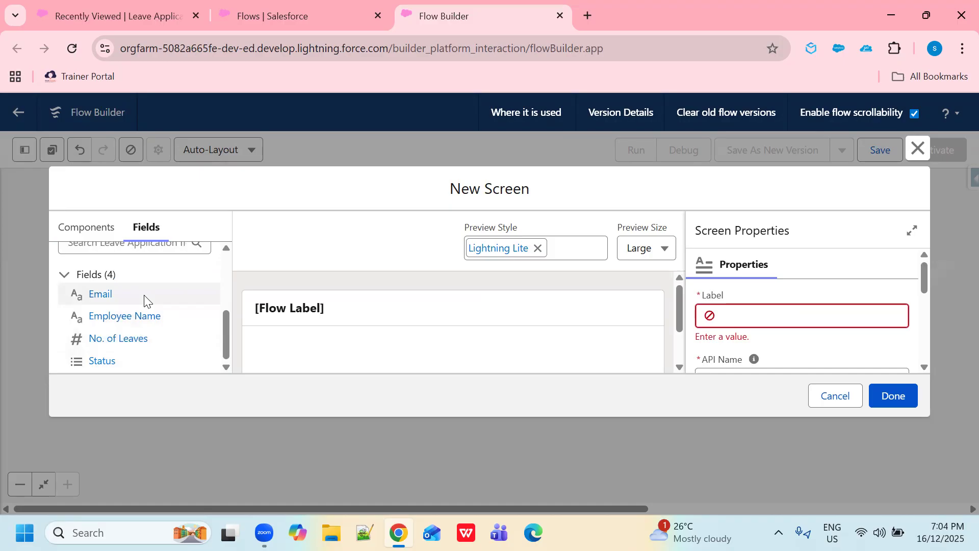
left_click_drag(122, 316, 306, 354)
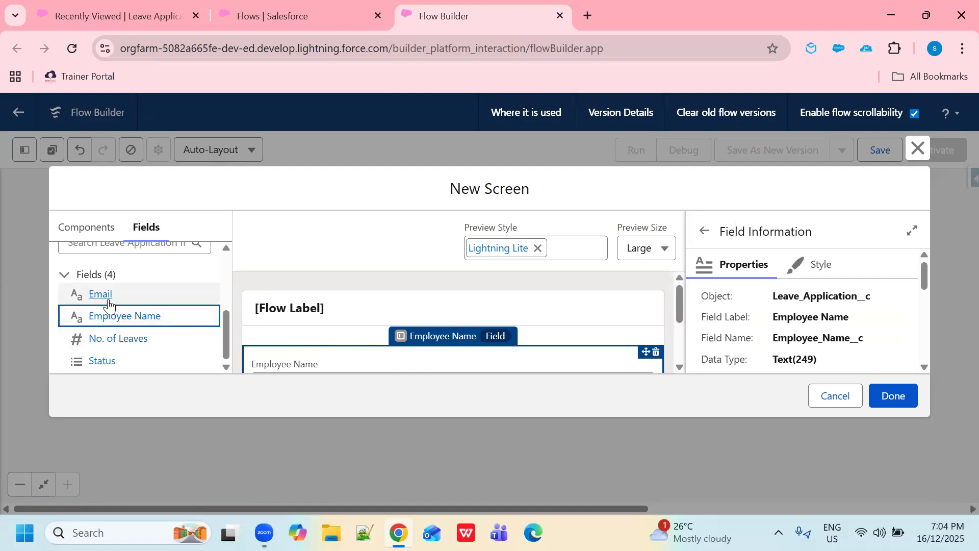
scroll(442, 339, "down", 2)
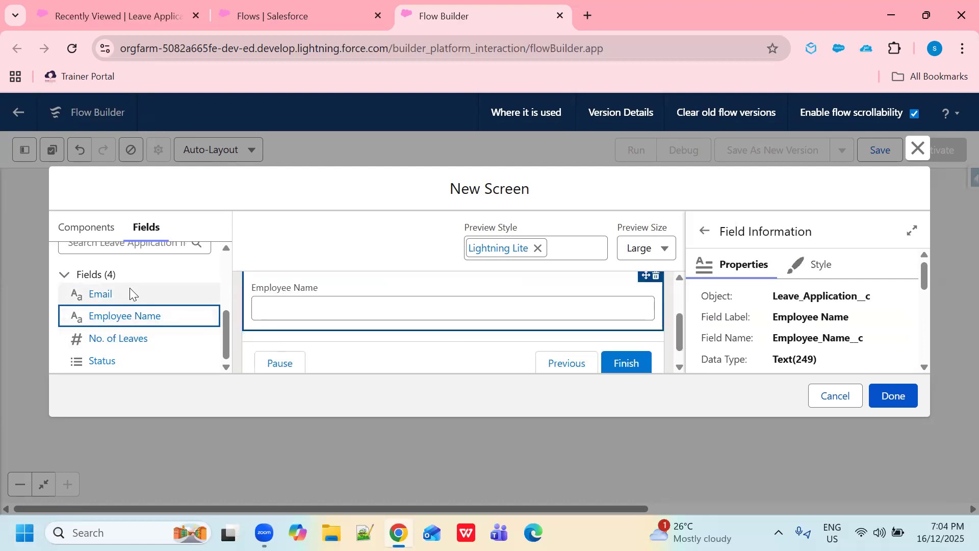
left_click_drag(100, 294, 282, 338)
left_click_drag(142, 345, 342, 326)
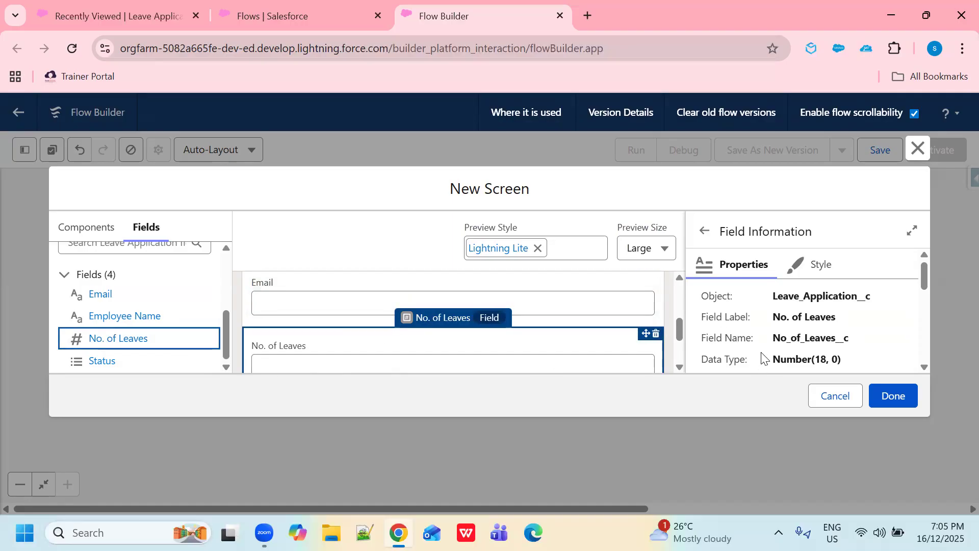
Step: Label the screen 'Update leave' with API name Update_leave
scroll(622, 346, "up", 2)
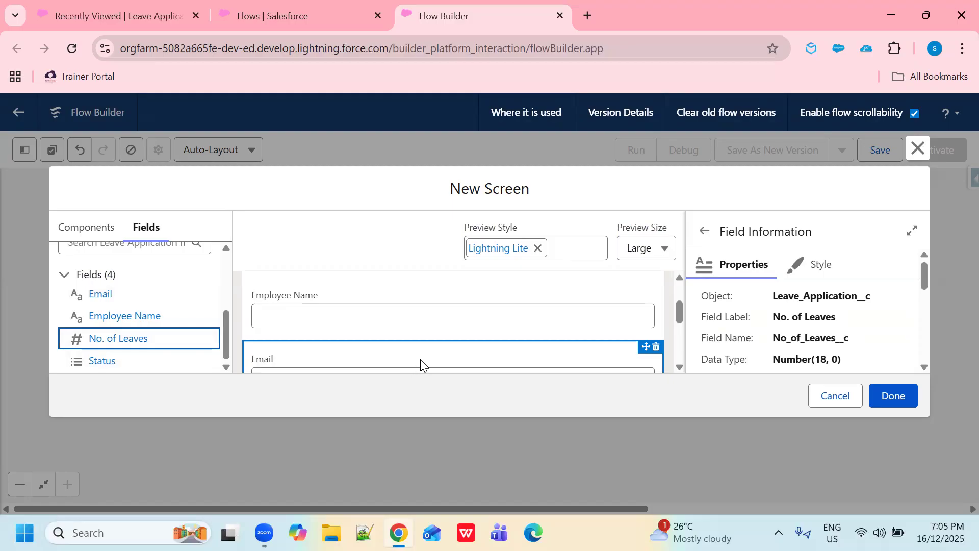
scroll(475, 332, "up", 3)
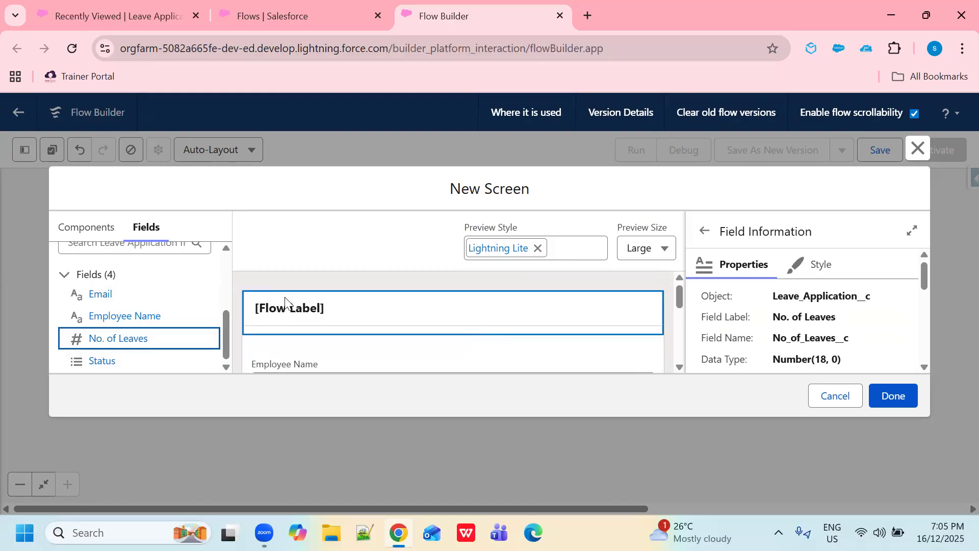
left_click(285, 297)
left_click(743, 314)
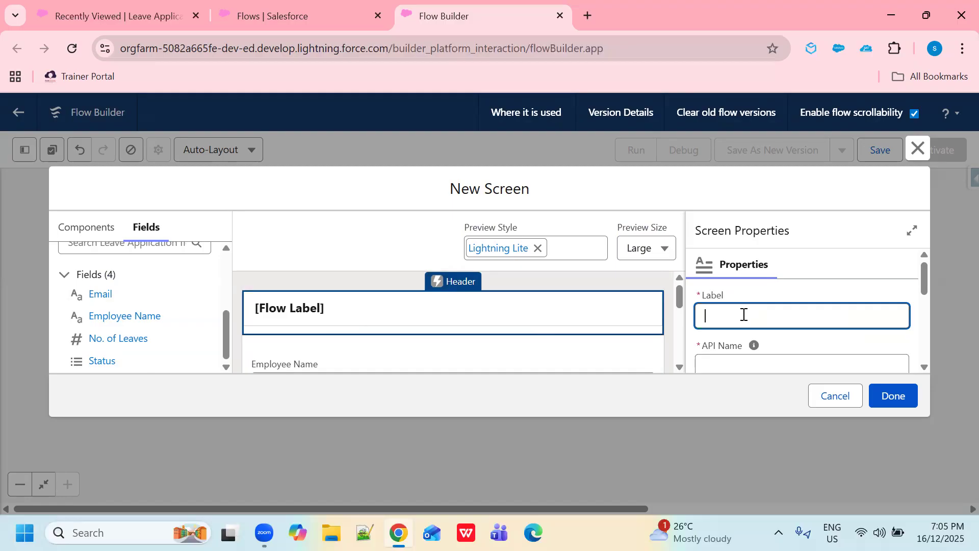
type("Update leave")
left_click(780, 366)
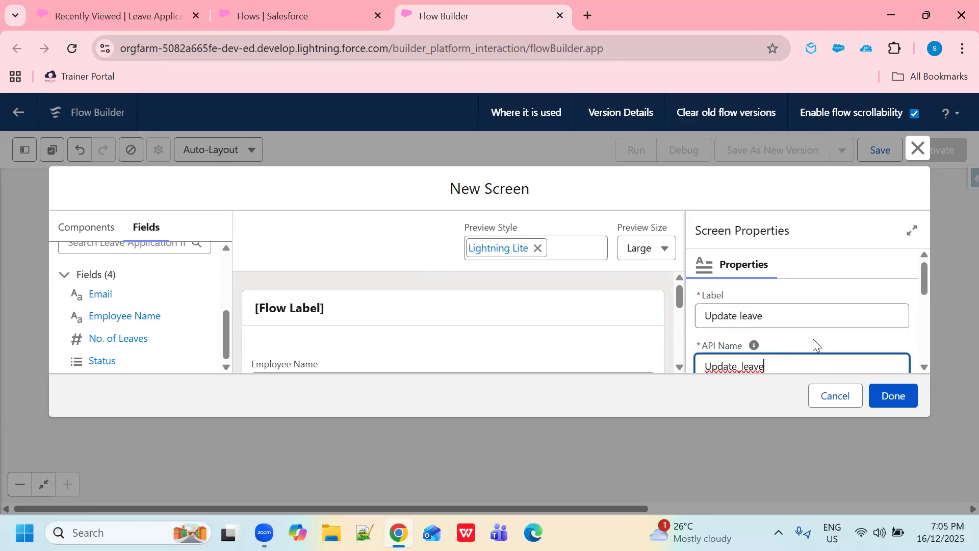
Step: Finish the screen and add an Update Records element after the Update leave screen
left_click(893, 398)
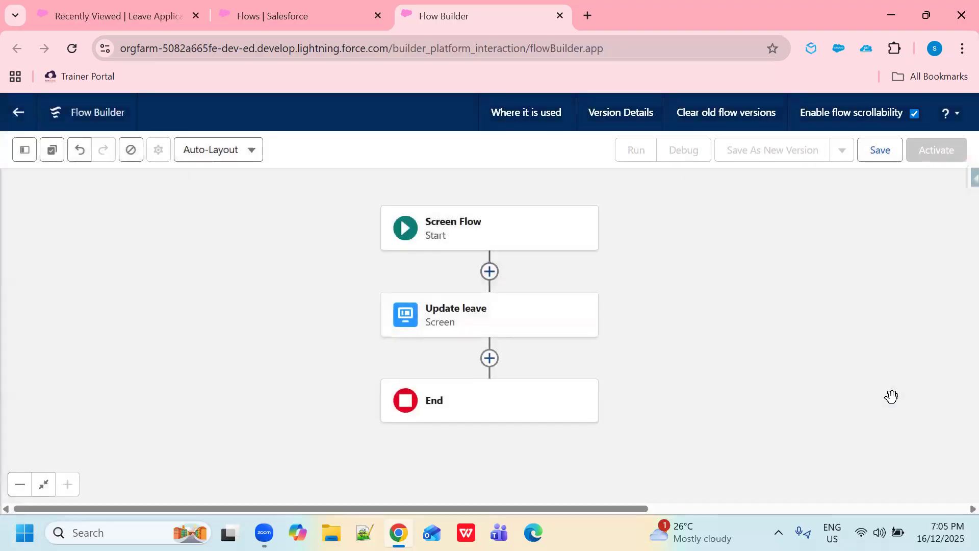
left_click(490, 359)
scroll(522, 408, "down", 7)
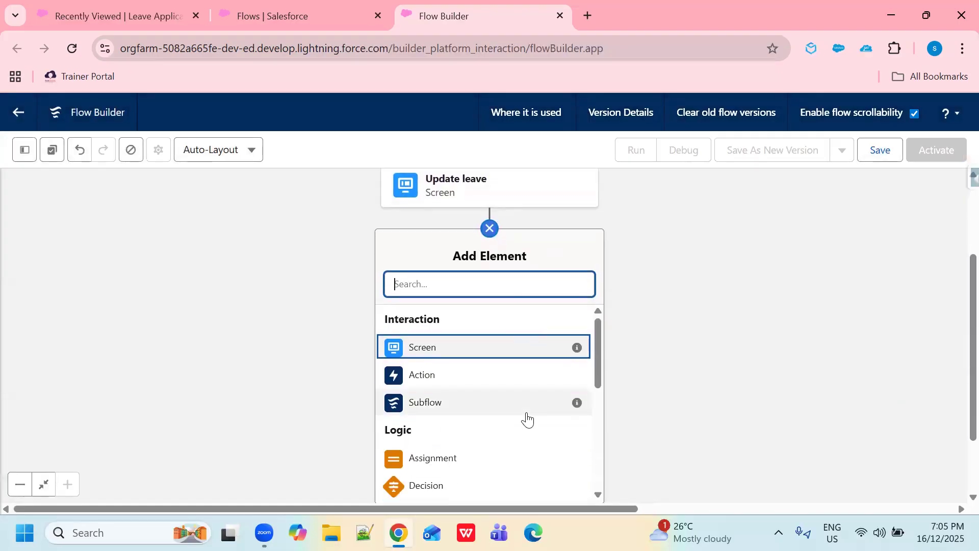
scroll(519, 368, "down", 3)
left_click(459, 371)
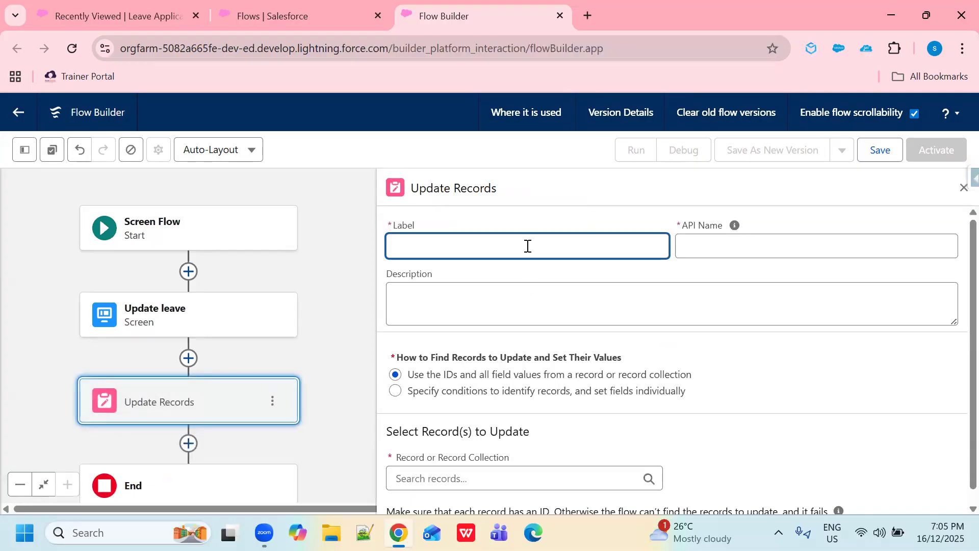
Step: Label the Update Records element 'update leave application by record variable' and generate its API name
type("update leave appl")
type("ation by creating a")
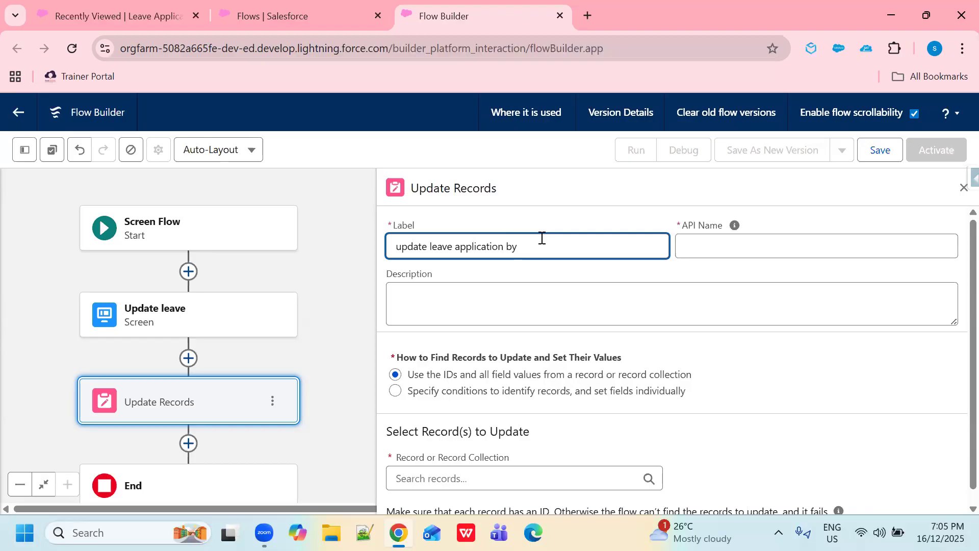
type("record variable")
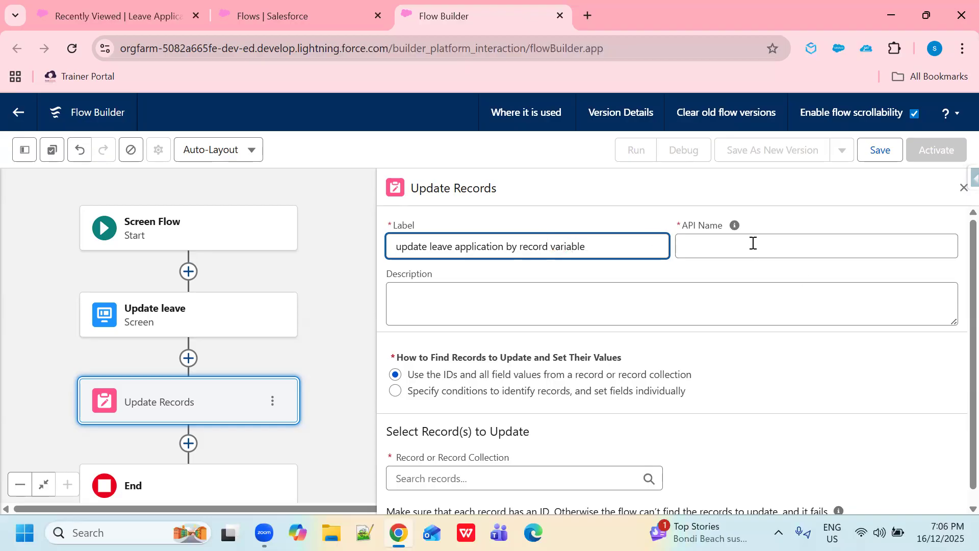
left_click(752, 244)
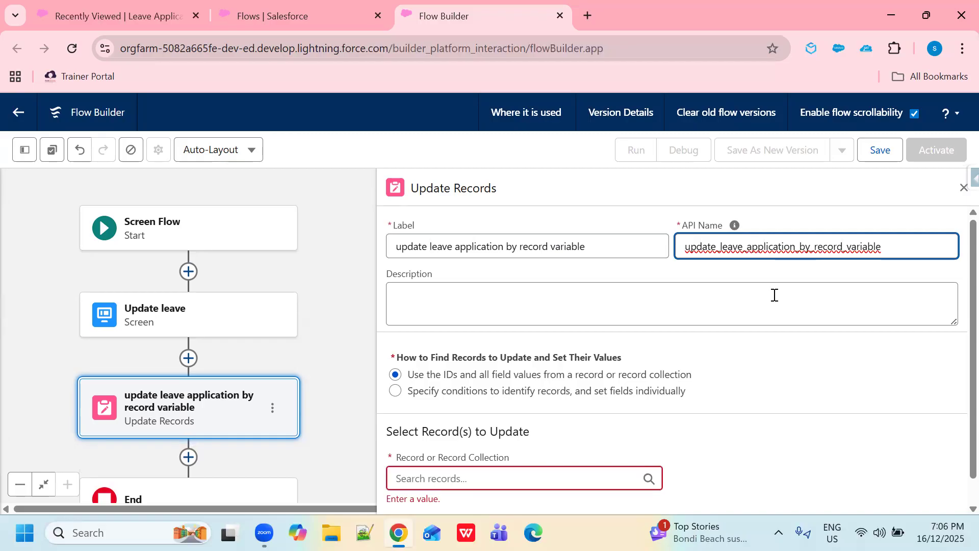
Step: Choose LeaveAppId as the record the element updates
scroll(581, 290, "down", 1)
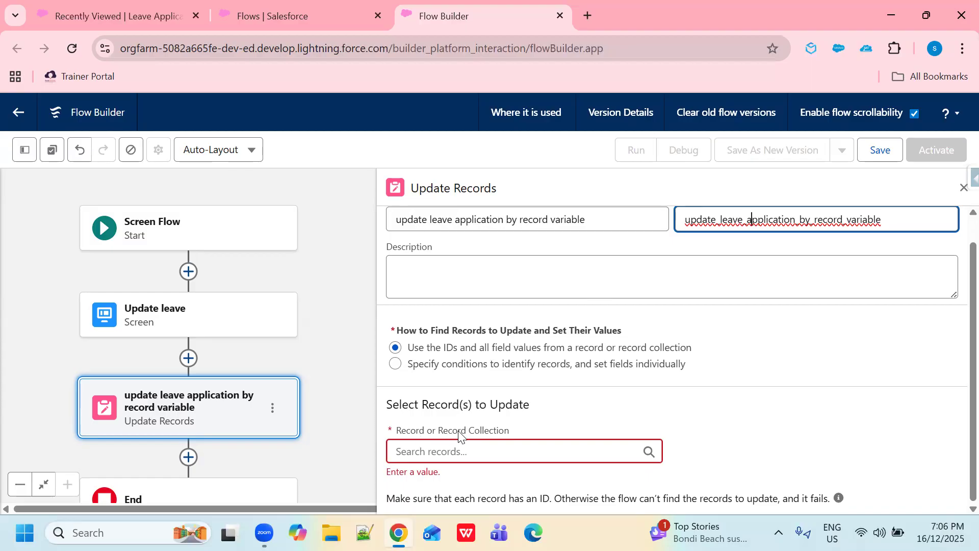
left_click_drag(440, 434, 512, 434)
left_click(516, 433)
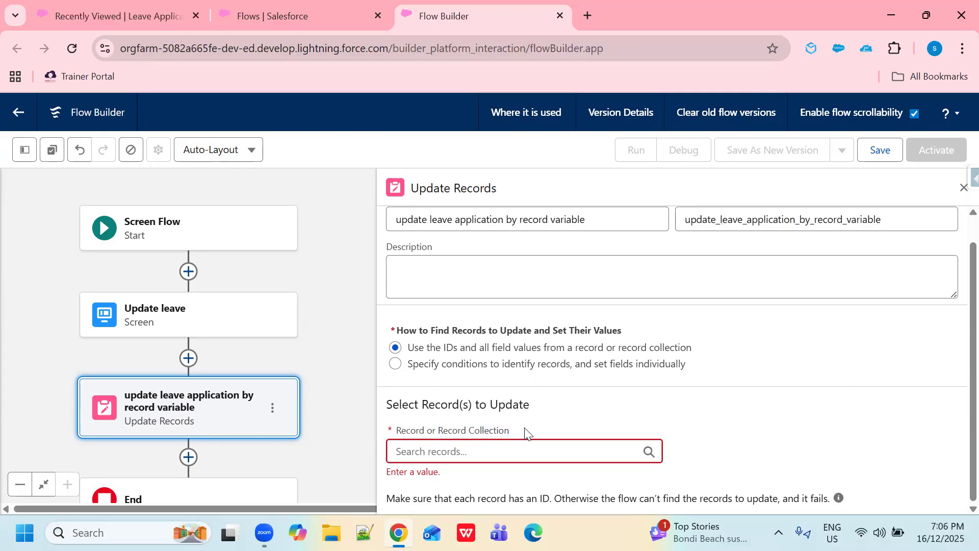
left_click(436, 455)
scroll(564, 446, "down", 1)
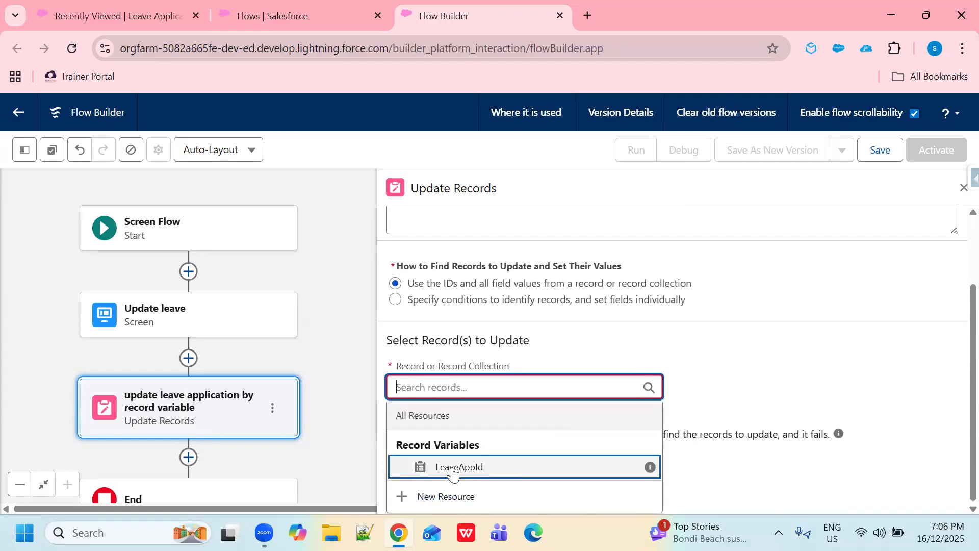
left_click(453, 474)
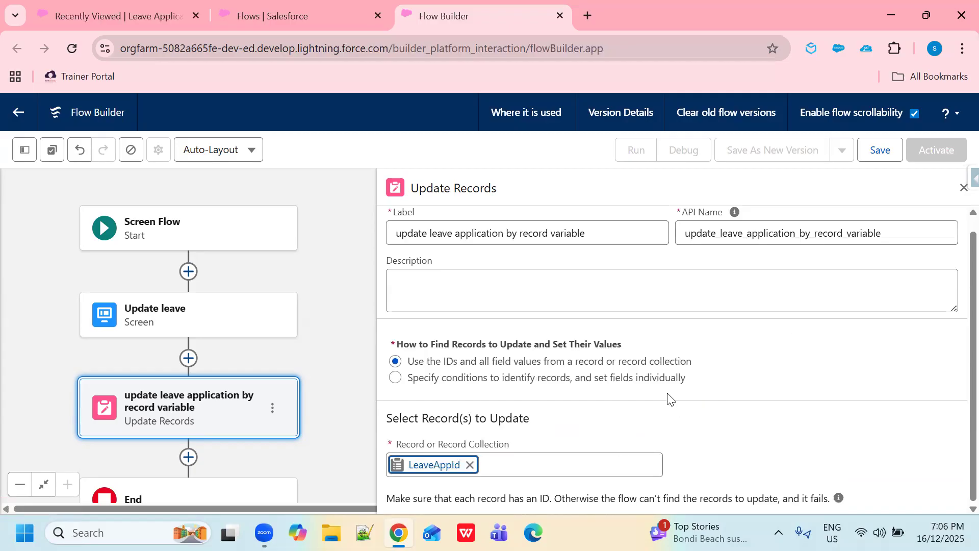
Step: Save the flow as 'Flow to update leave application by record variable' and activate it
left_click(879, 151)
left_click(273, 259)
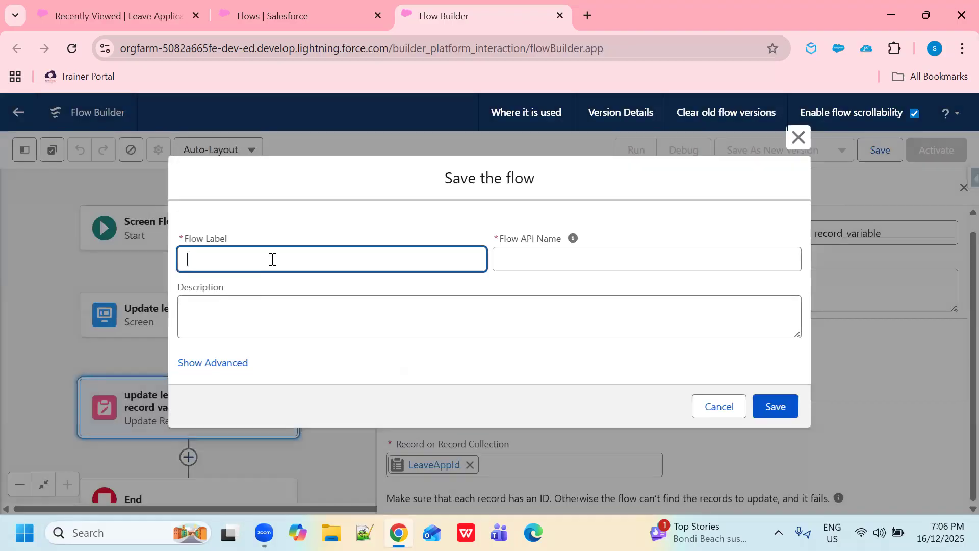
type("Flow to update leave appli")
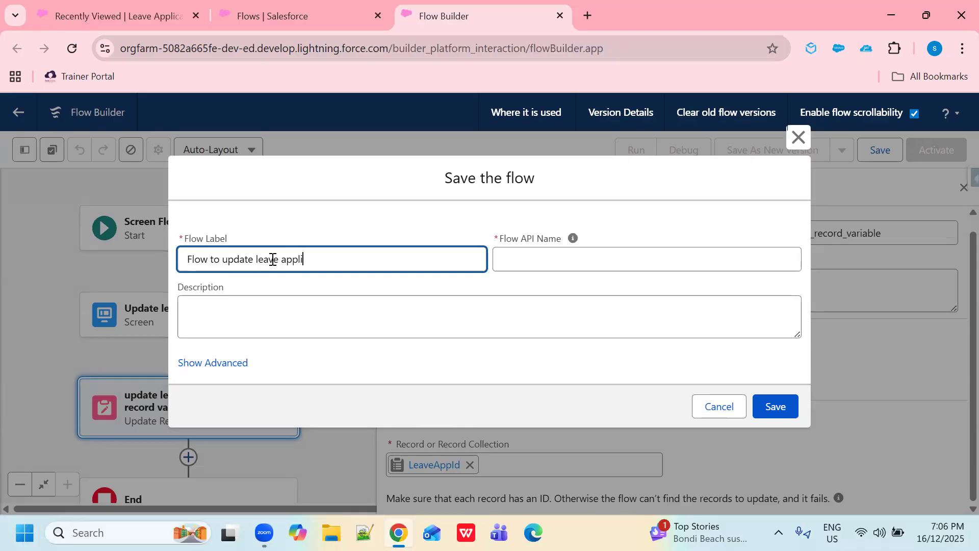
type("cation by ")
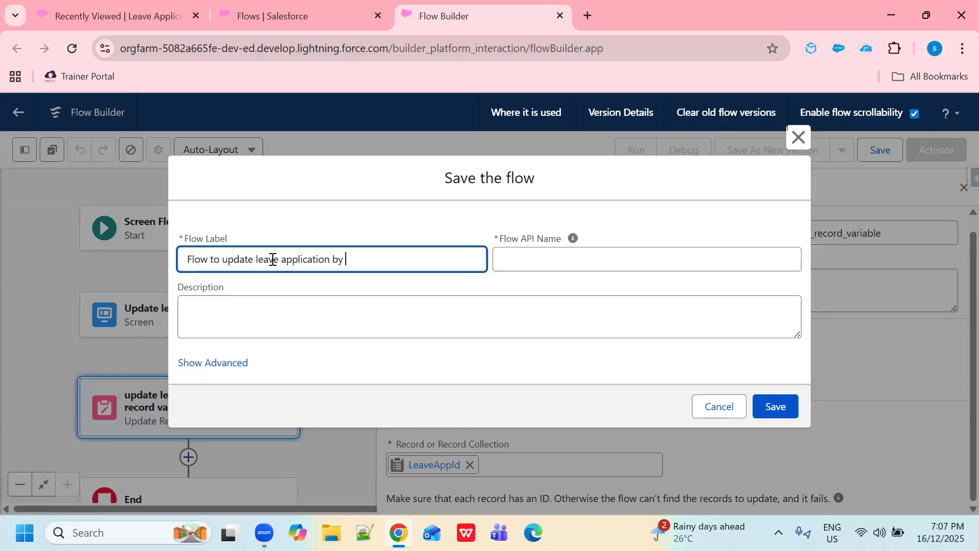
type("record variable")
left_click(575, 259)
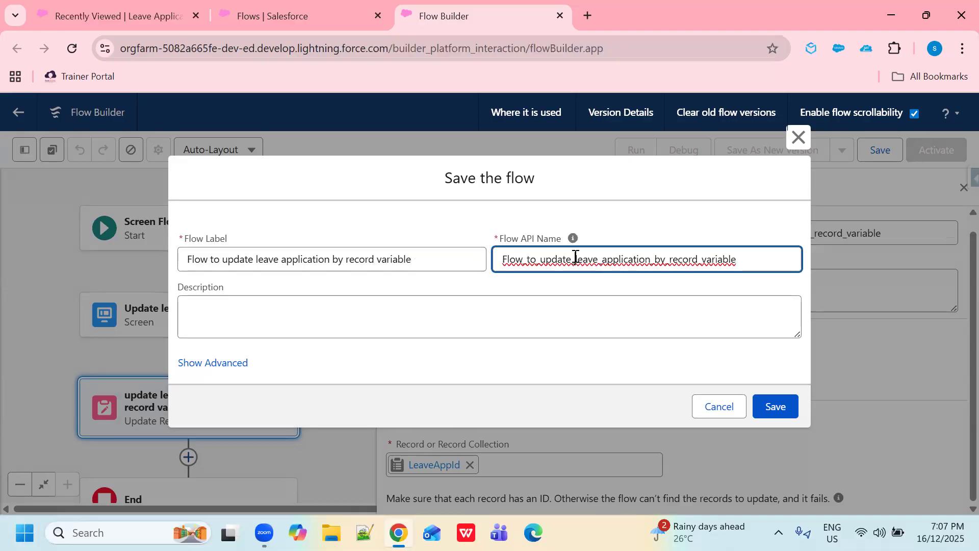
left_click(778, 406)
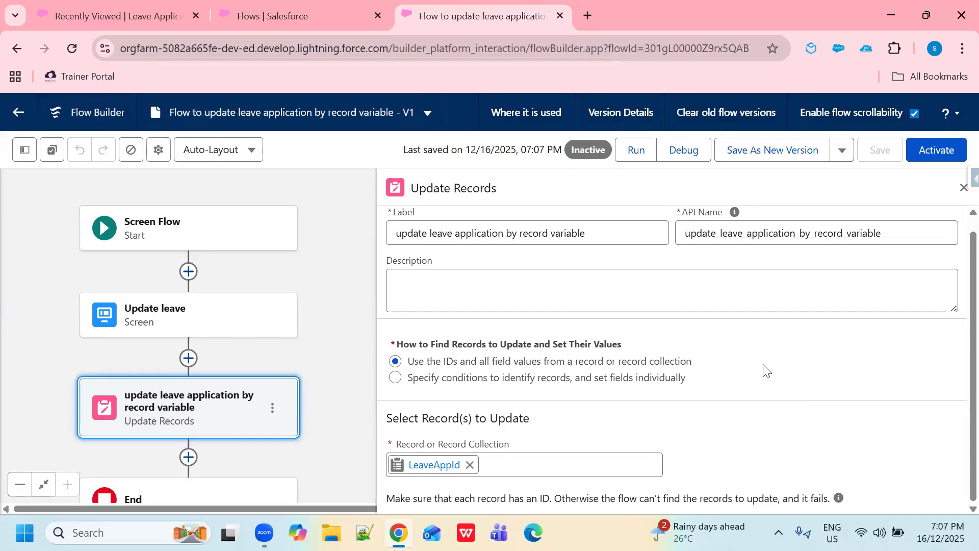
left_click(931, 155)
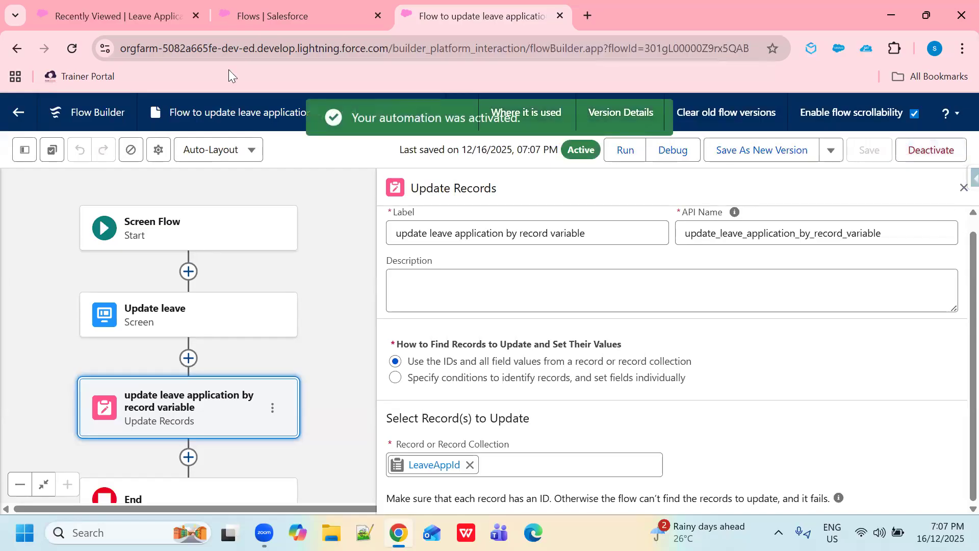
left_click(159, 15)
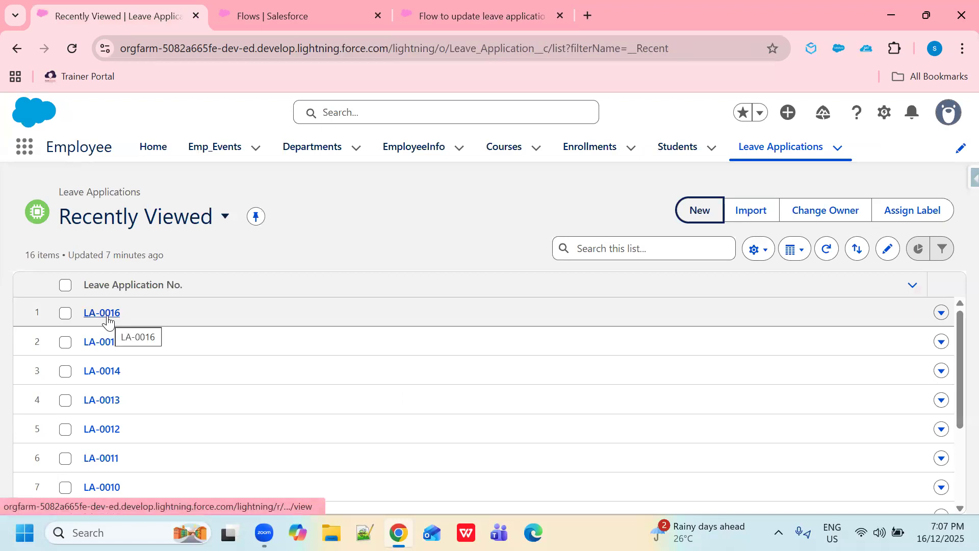
Step: Open the LA-0016 record and launch Edit Page for its record page
left_click(107, 315)
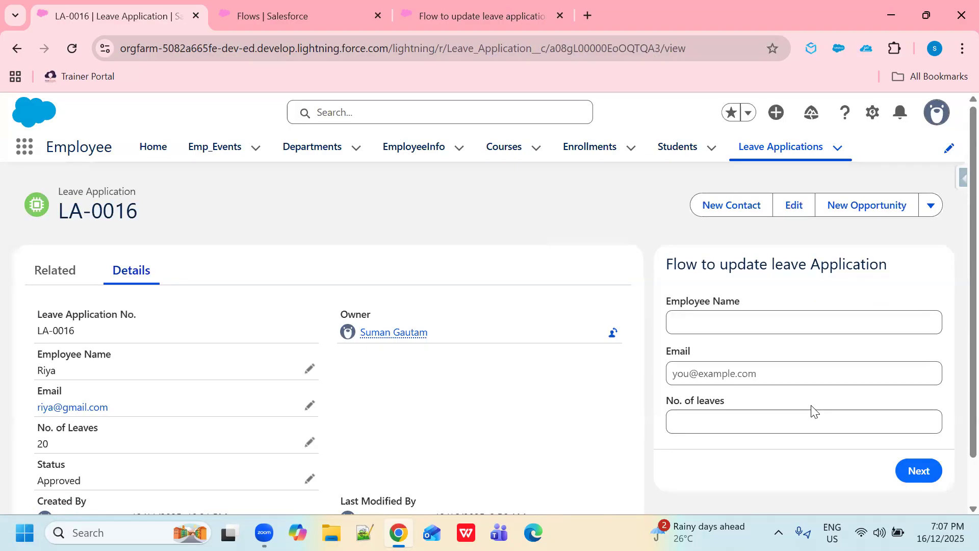
left_click(871, 119)
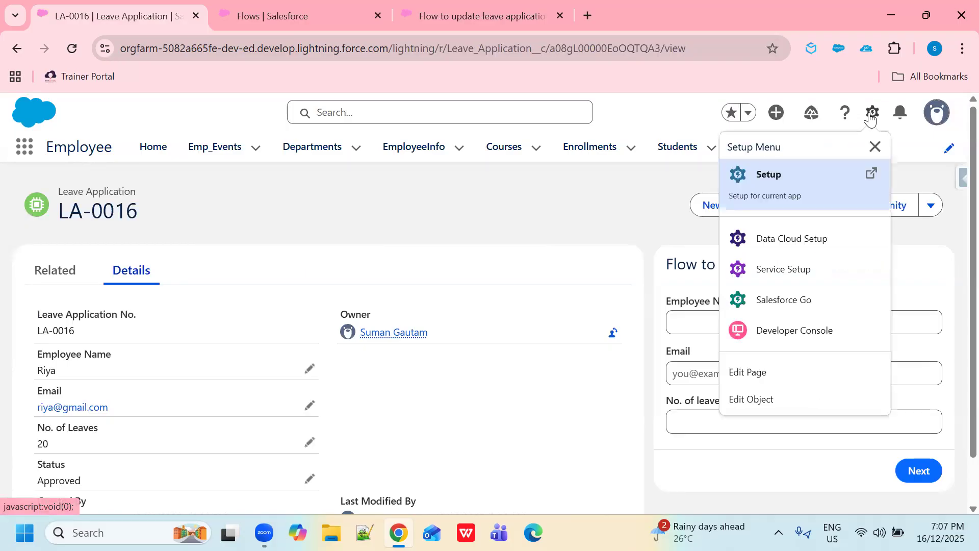
left_click(755, 377)
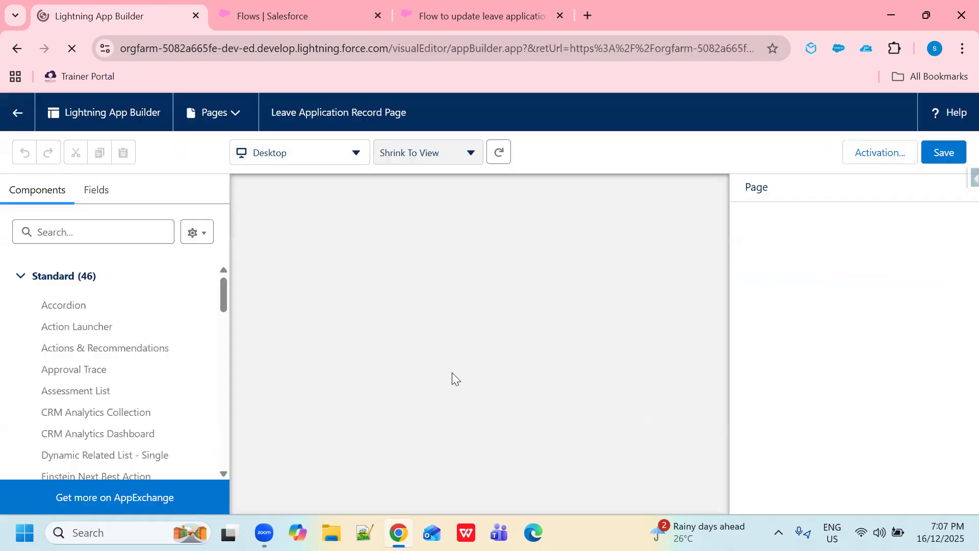
Step: Add a Flow component running 'Flow to update leave application by record variable', passing record values into LeaveAppId, and save
scroll(140, 393, "down", 3)
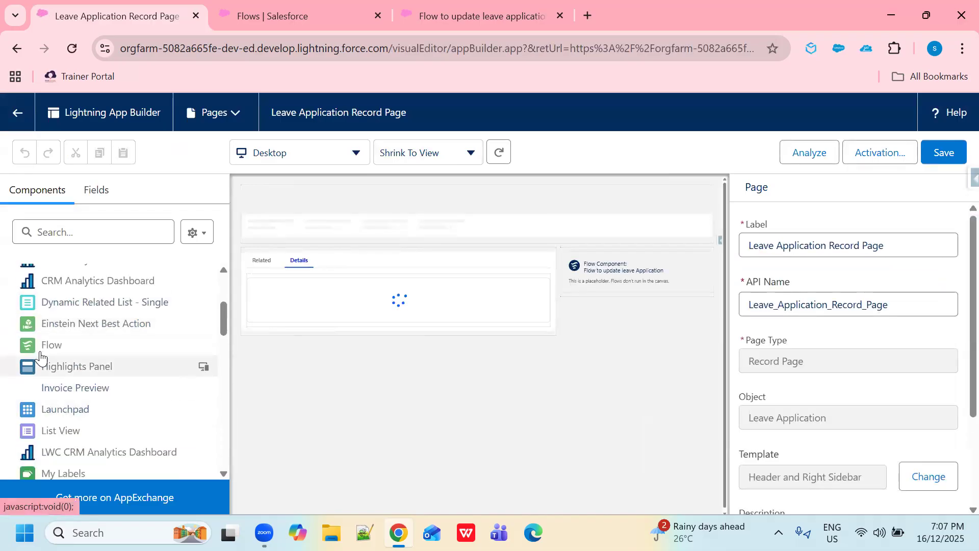
left_click_drag(47, 350, 574, 275)
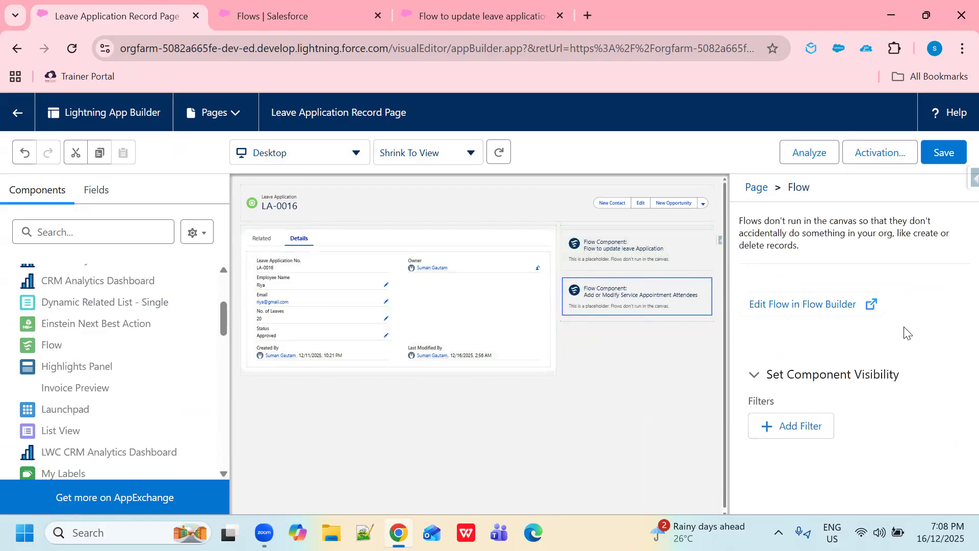
left_click(931, 312)
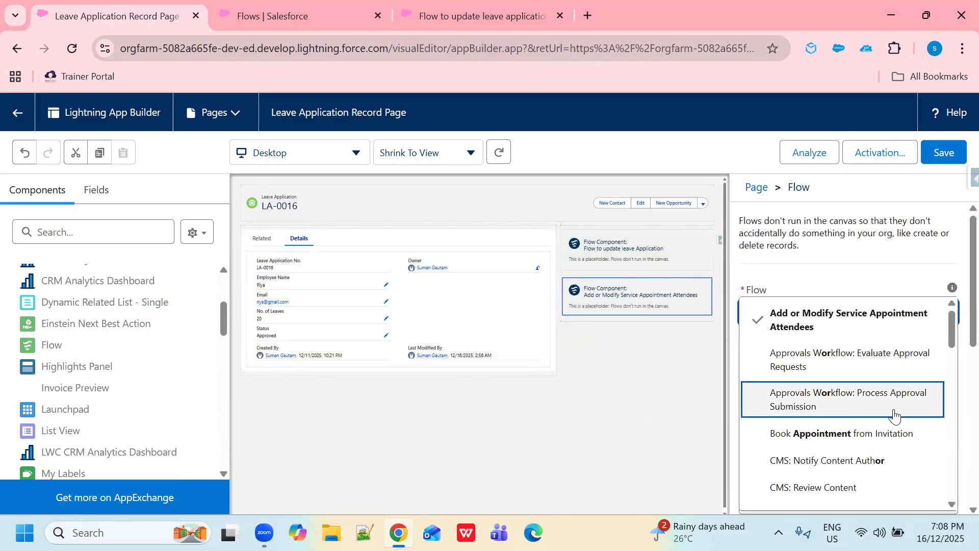
scroll(863, 408, "down", 5)
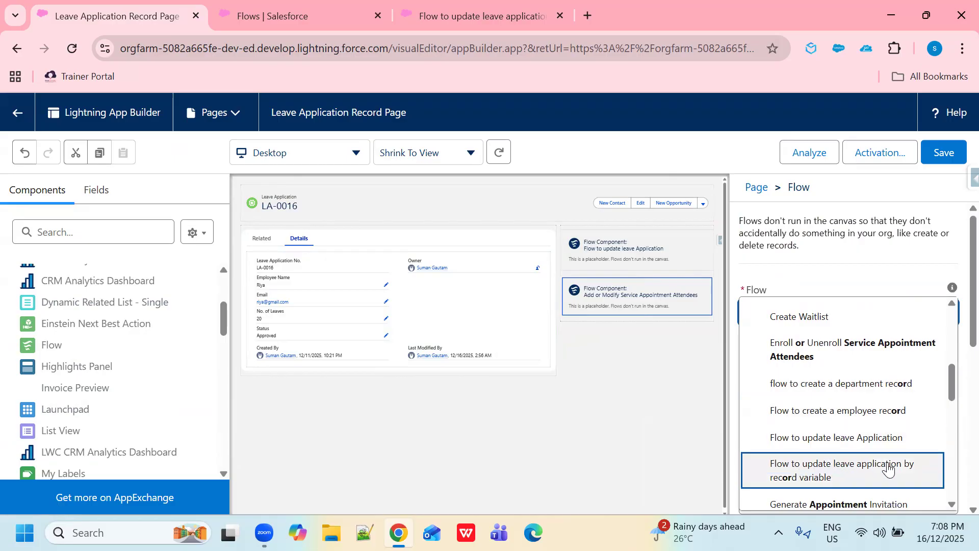
left_click(810, 471)
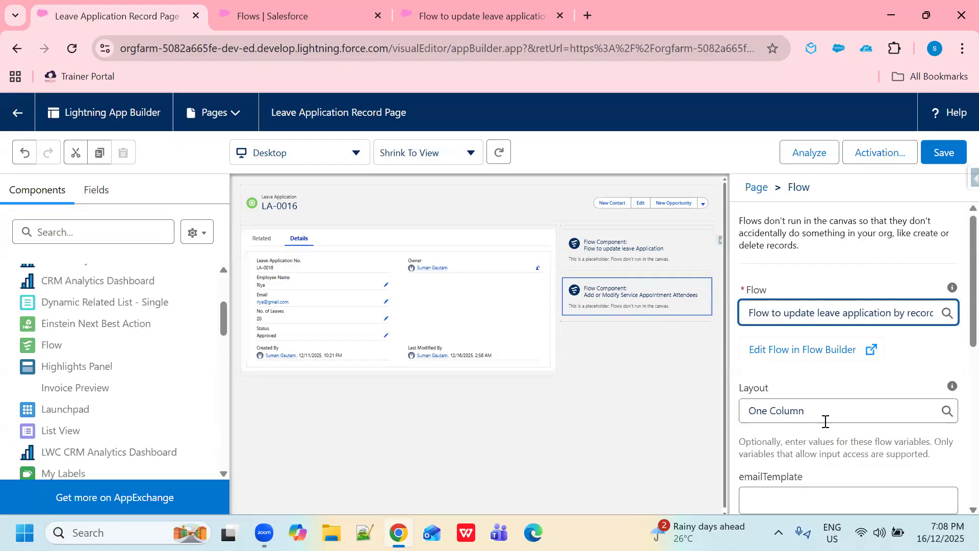
scroll(820, 422, "down", 3)
left_click(744, 371)
left_click(947, 155)
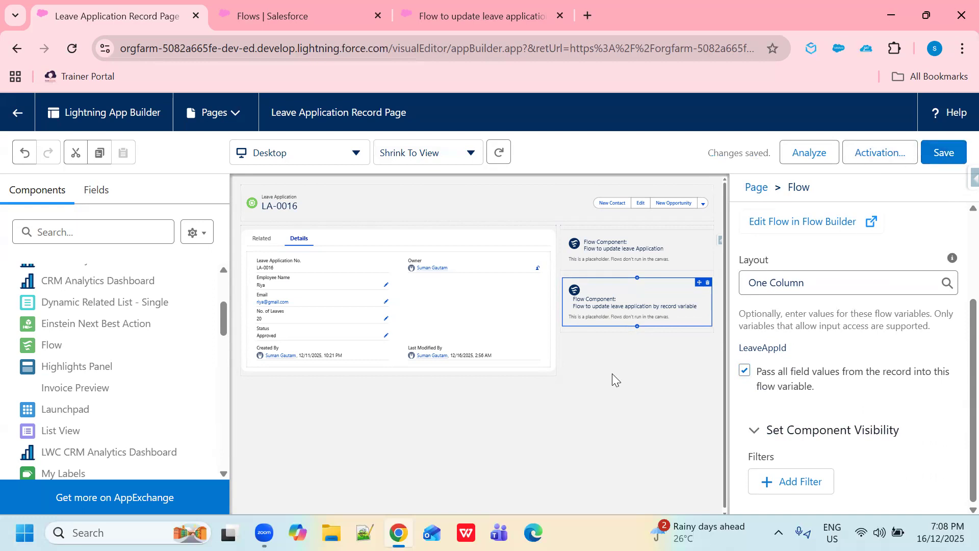
left_click(17, 48)
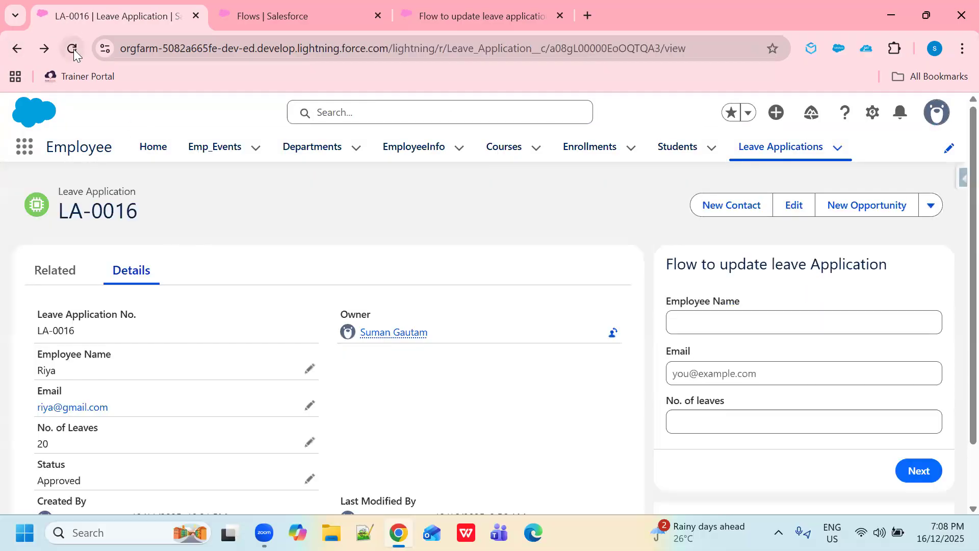
Step: Reload LA-0016 and scroll to the flow panel prefilled with name, email and 20 leaves
left_click(72, 48)
scroll(792, 395, "down", 3)
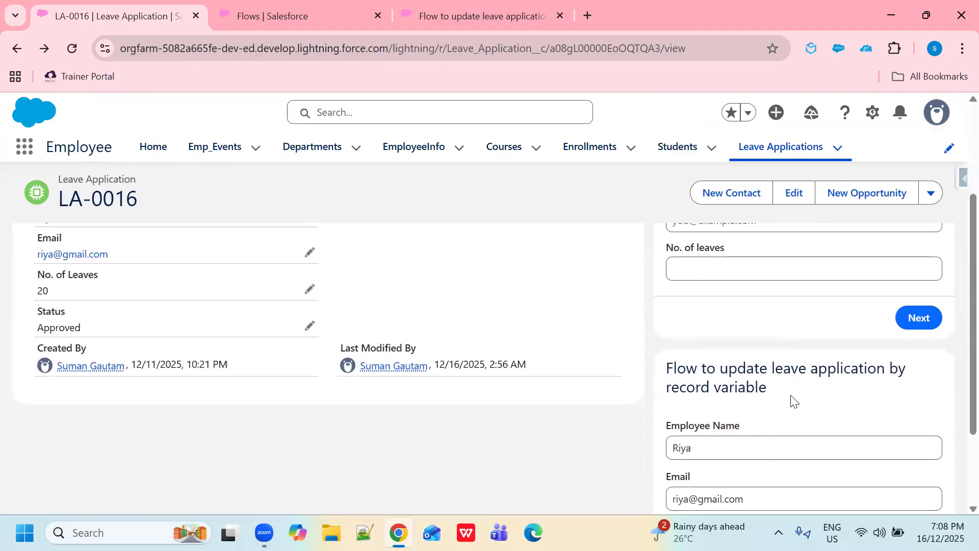
scroll(785, 403, "down", 2)
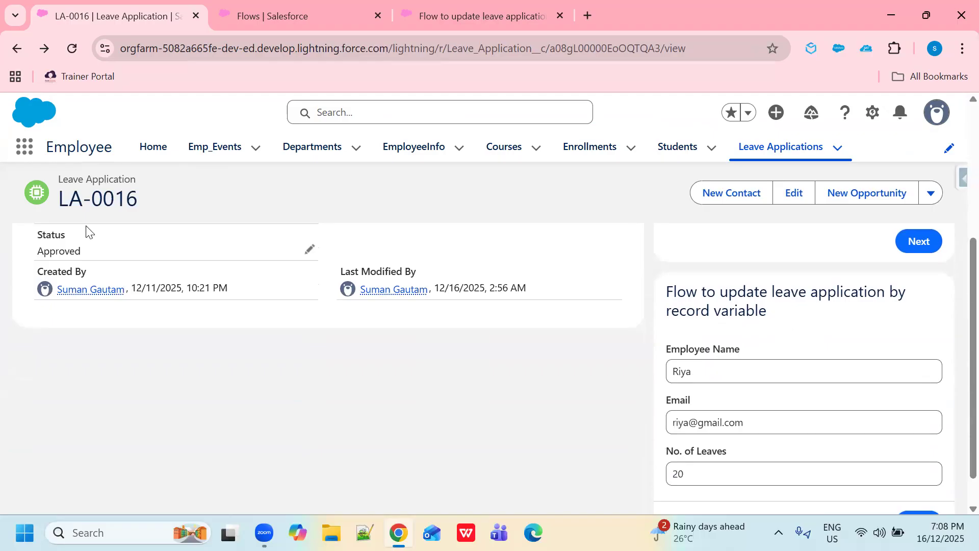
scroll(102, 258, "up", 5)
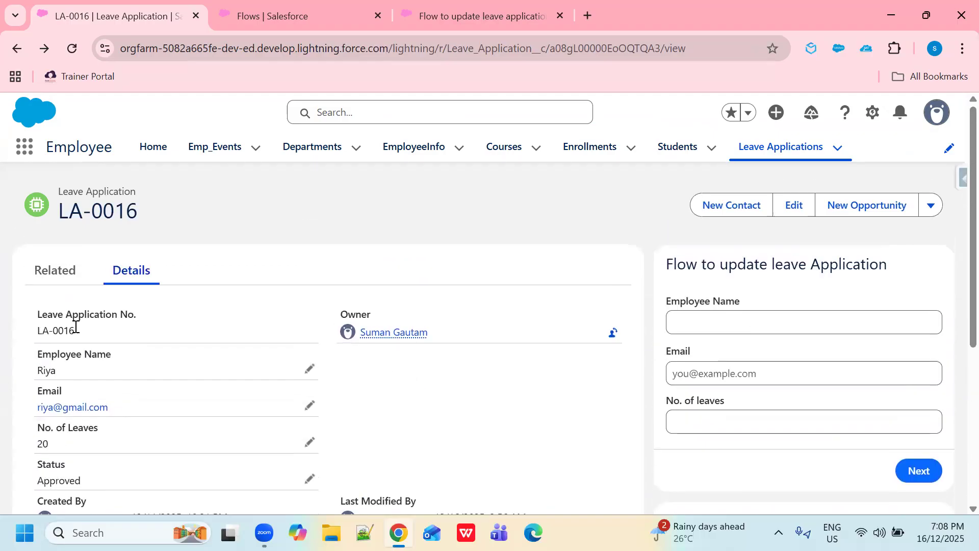
scroll(591, 351, "down", 4)
scroll(592, 352, "down", 1)
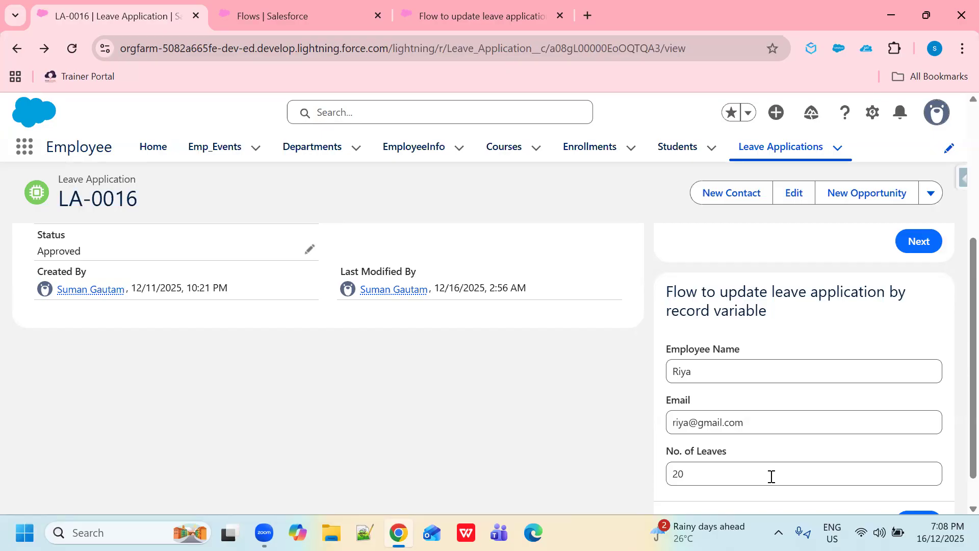
Step: Replace the Employee Name and Email values in the flow panel with the new employee's name and email
left_click(797, 368)
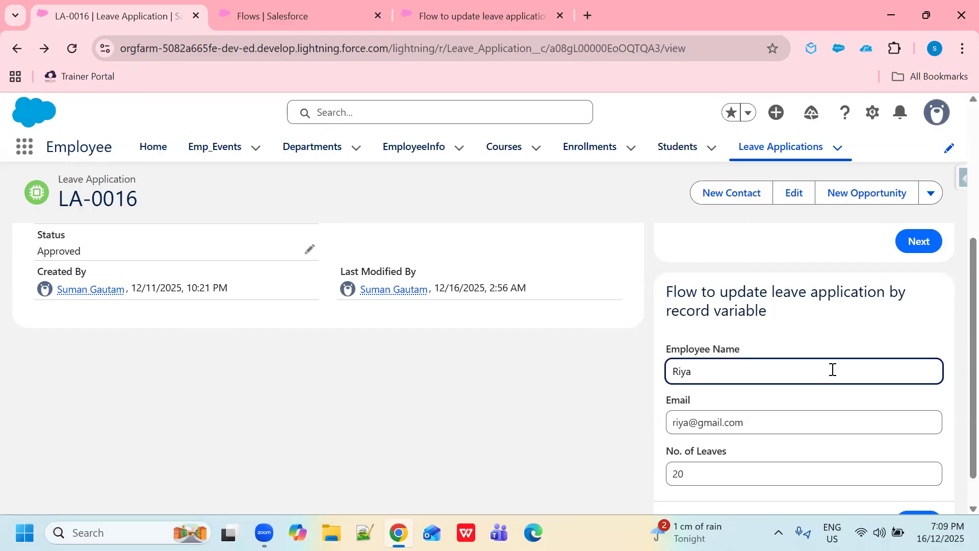
key("BackSpace")
key("BackSpace")
key("BackSpace")
key("BackSpace")
type("Nilanshi")
left_click_drag(760, 422, 655, 429)
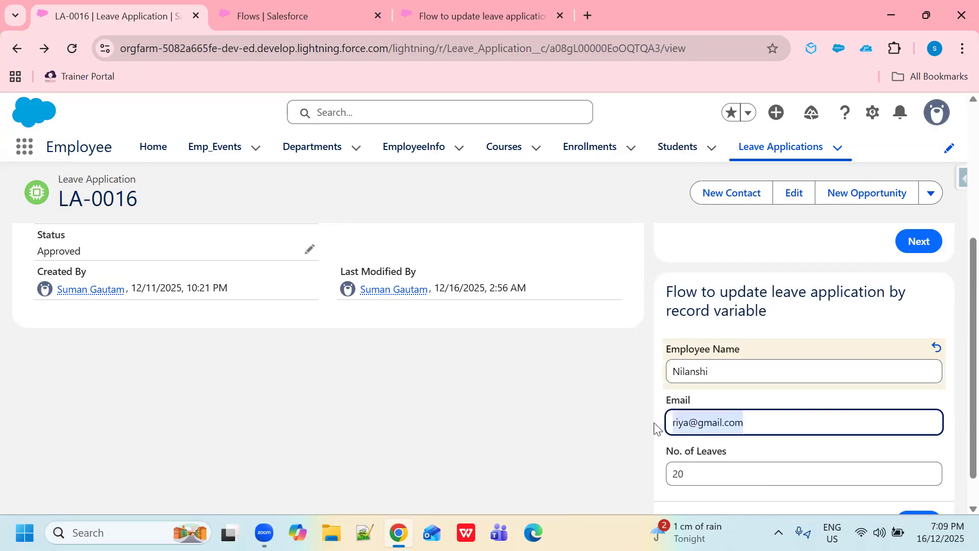
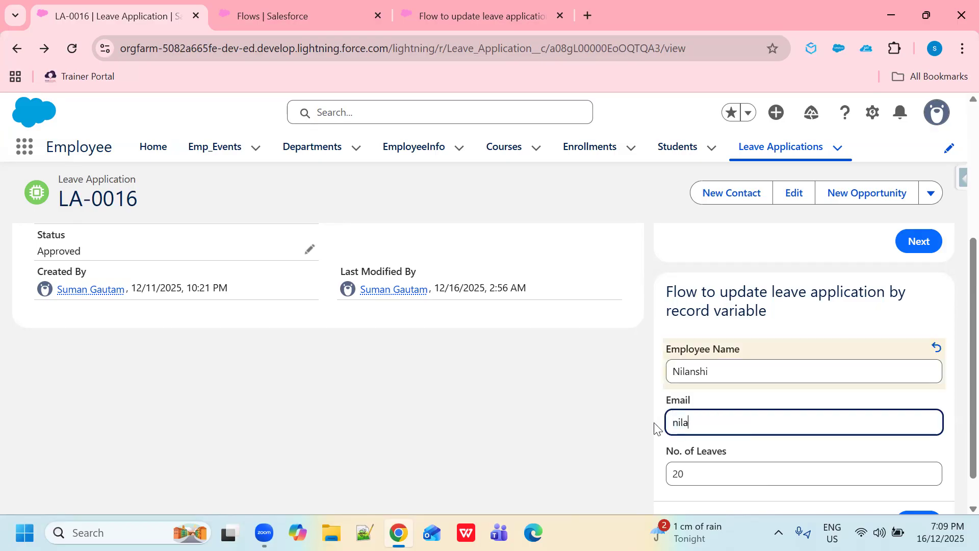
Step: Set No. of Leaves to 5 and submit the flow to update LA-0016
scroll(783, 387, "down", 1)
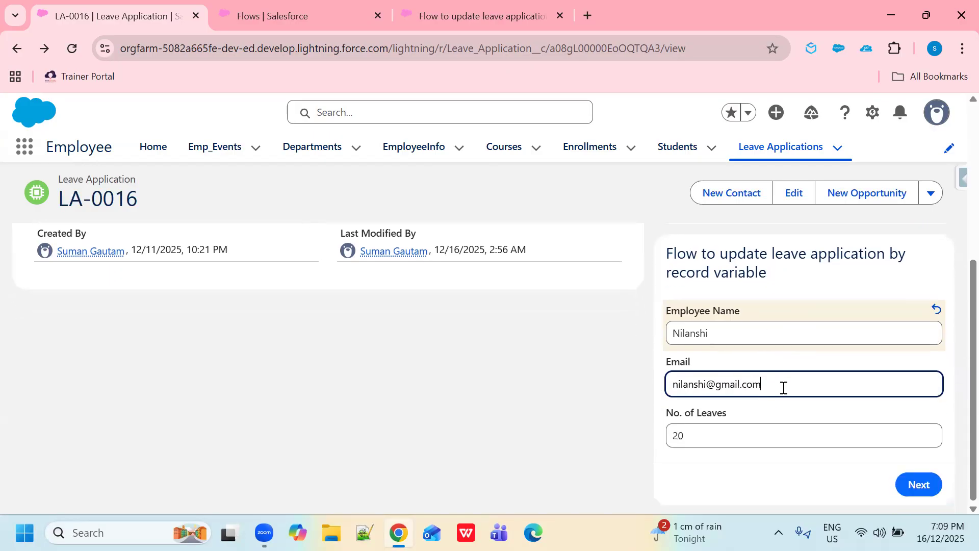
key("Tab")
type("5")
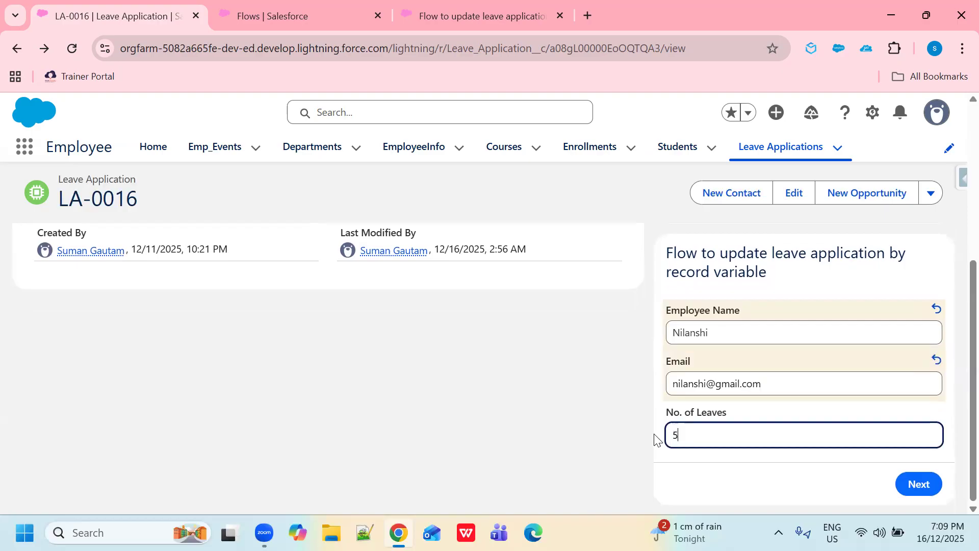
left_click(921, 488)
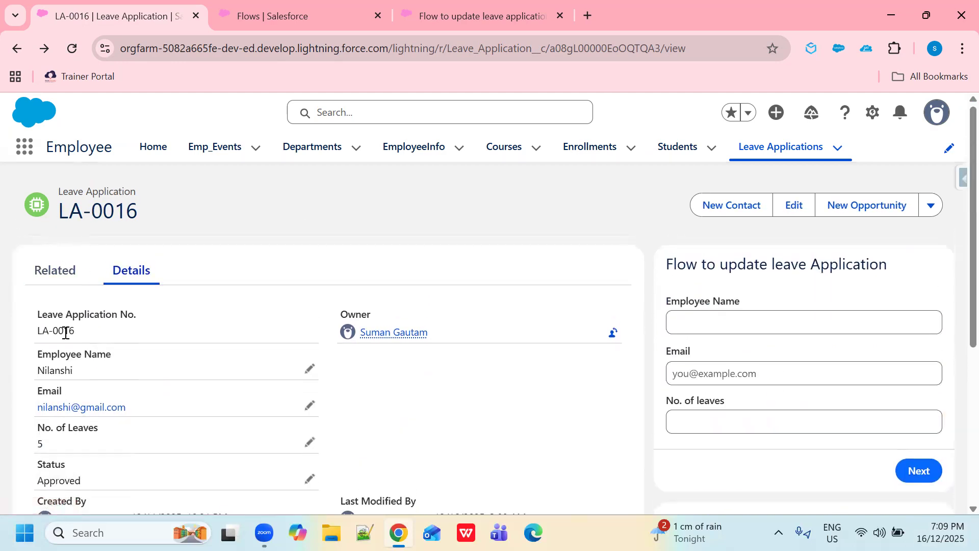
left_click_drag(82, 378, 30, 378)
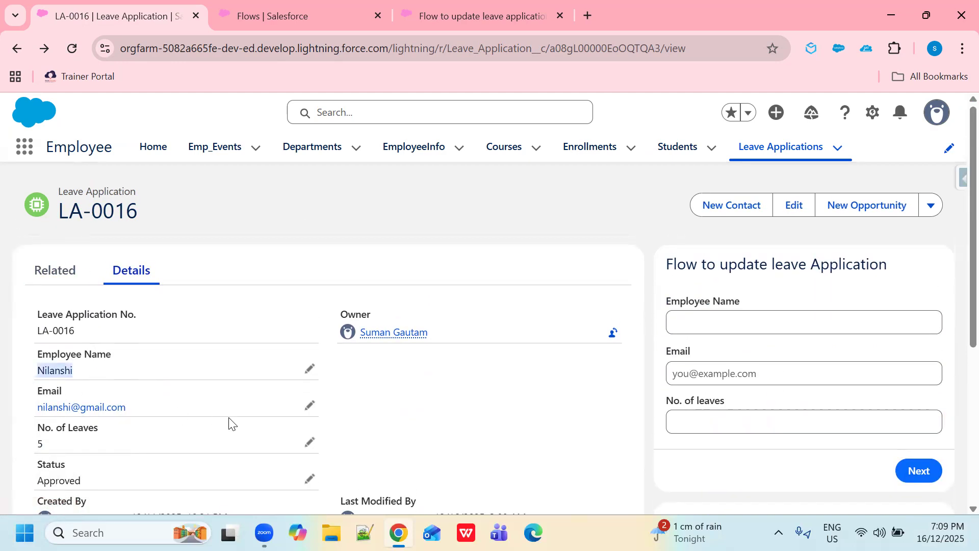